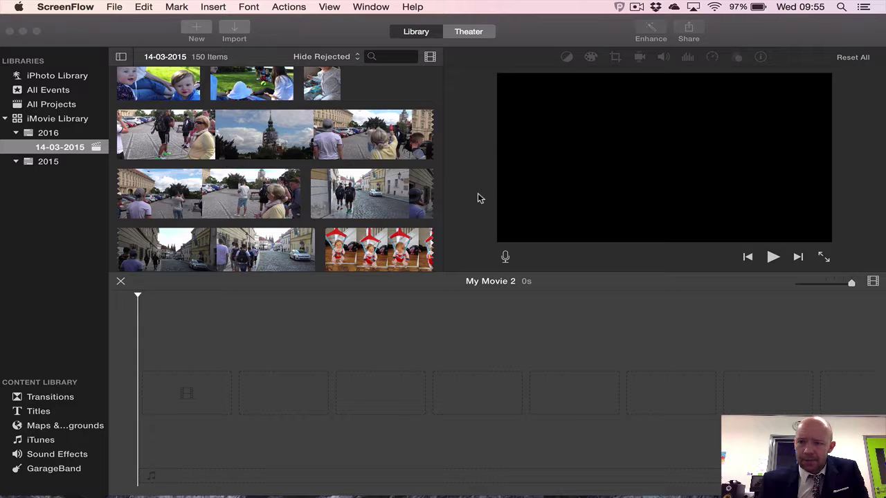
# Search Spotlight for "imovie" and switch to iMovie
pyautogui.click(847, 3)
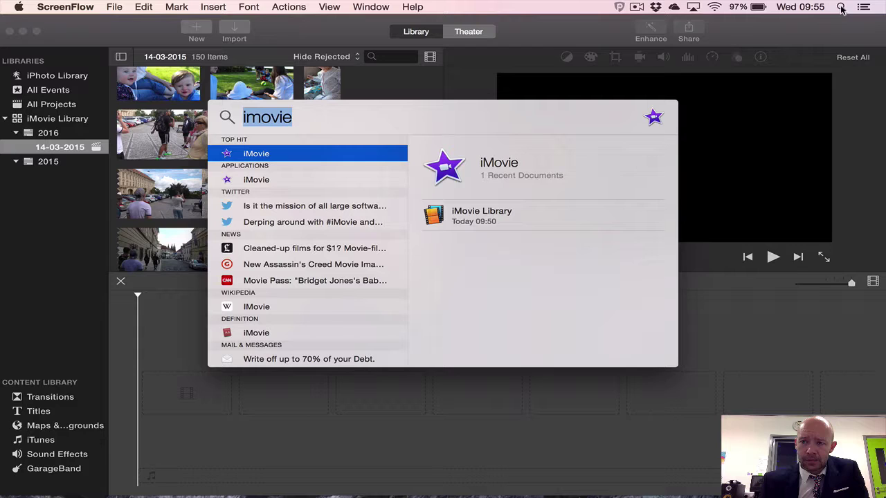
pyautogui.write('imovie')
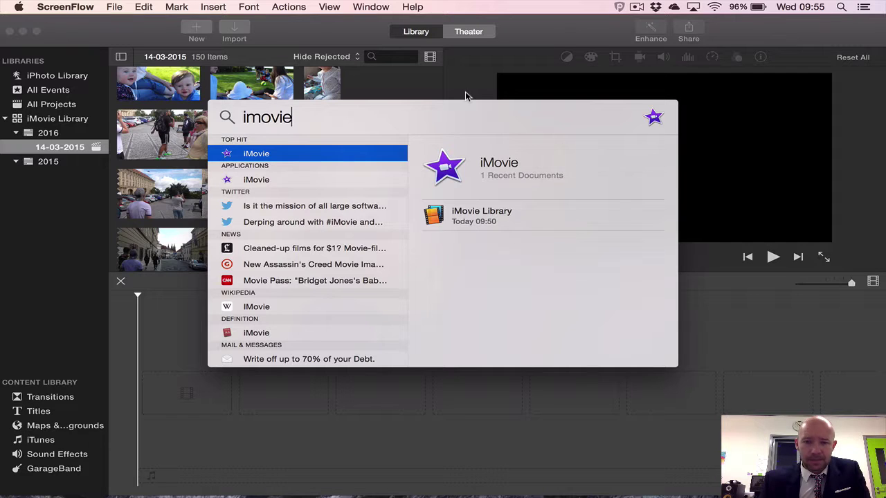
pyautogui.press('Return')
pyautogui.moveTo(390, 493)
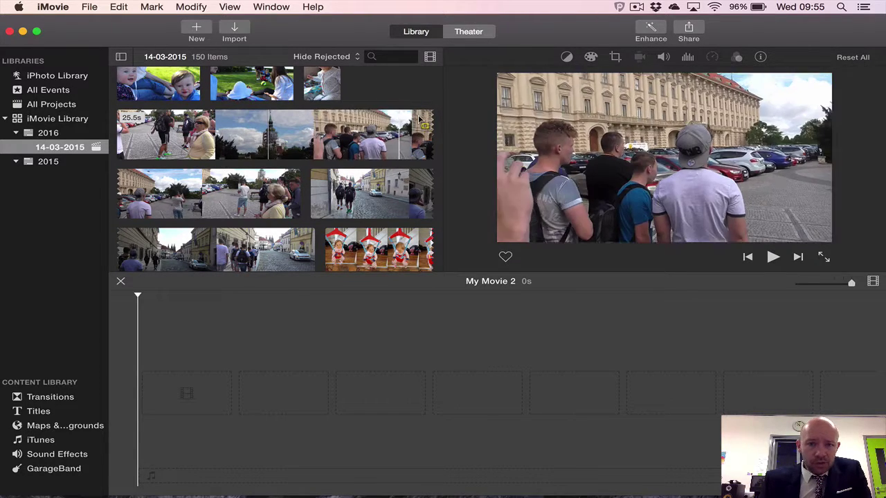
pyautogui.click(92, 7)
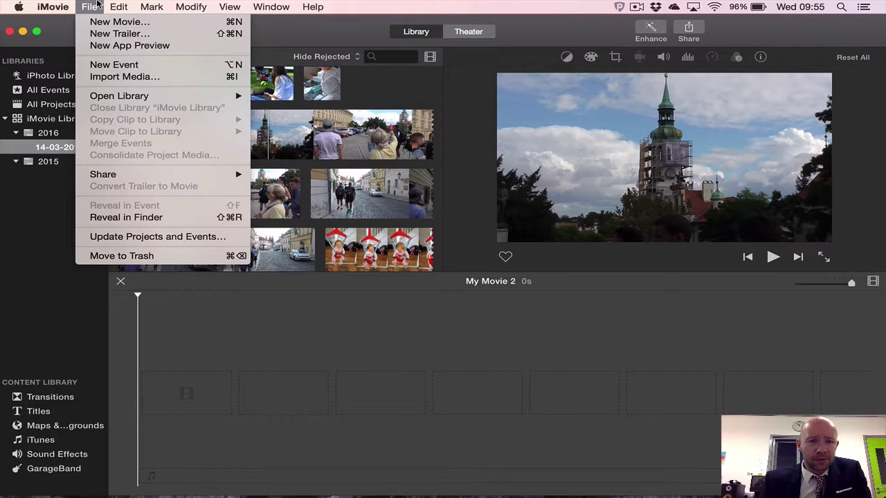
pyautogui.click(139, 81)
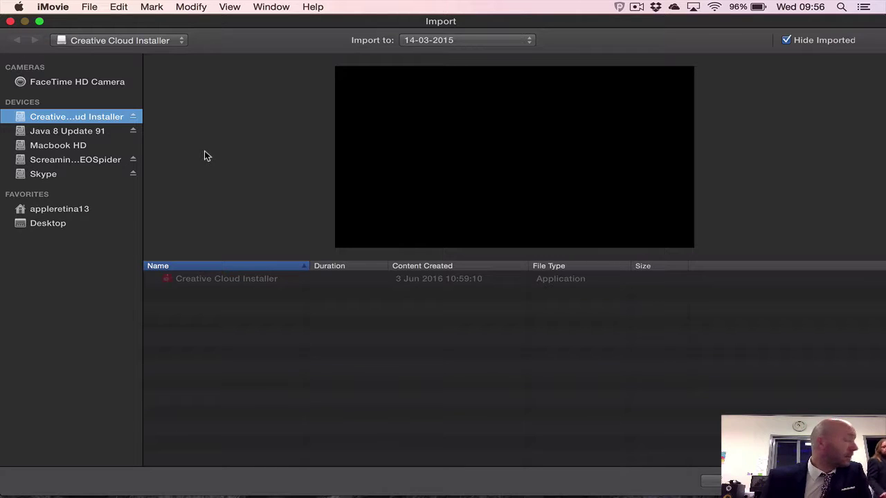
pyautogui.click(10, 22)
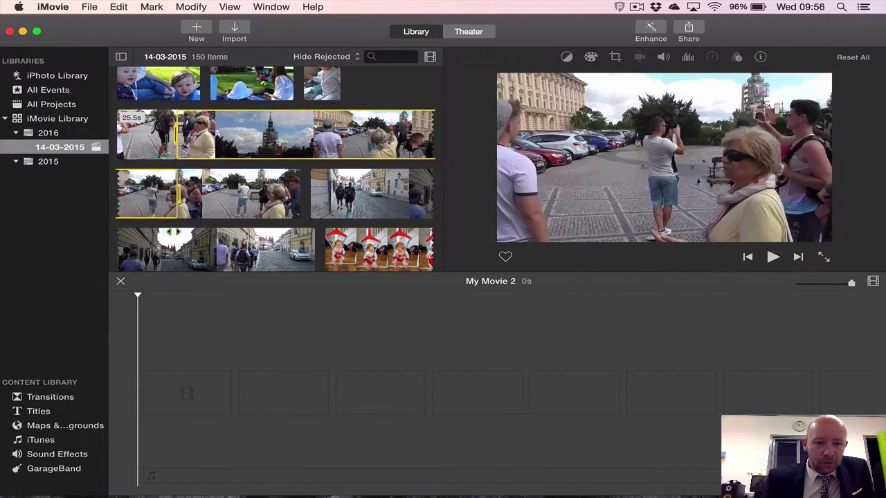
# Select the first 16.2 s of the 25.5 s square footage in the event browser and add it to the empty timeline
pyautogui.moveTo(181, 135); pyautogui.dragTo(108, 135)
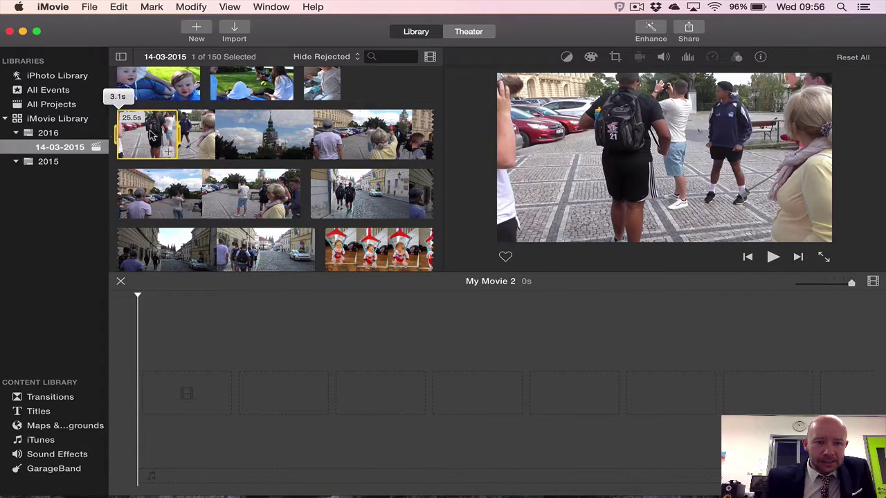
pyautogui.moveTo(179, 135); pyautogui.dragTo(312, 137)
pyautogui.moveTo(119, 136)
pyautogui.mouseDown()
pyautogui.moveTo(171, 136)
pyautogui.moveTo(119, 135)
pyautogui.mouseUp()
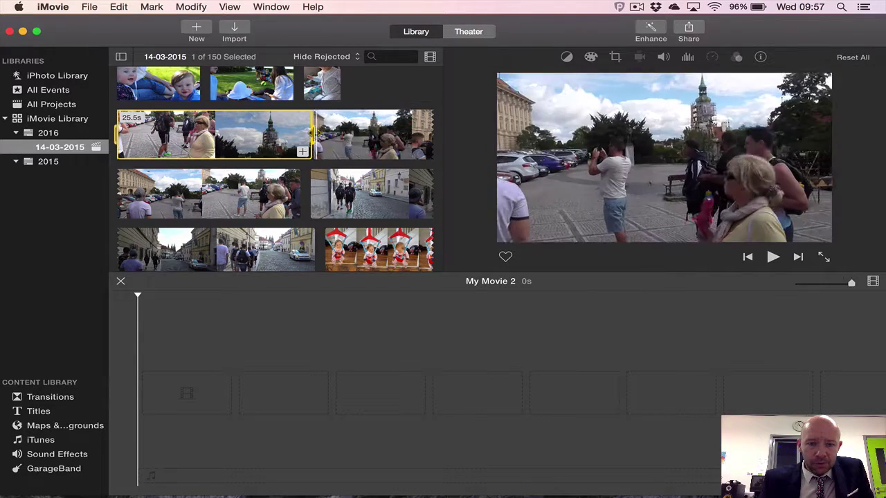
pyautogui.moveTo(311, 136); pyautogui.dragTo(435, 137)
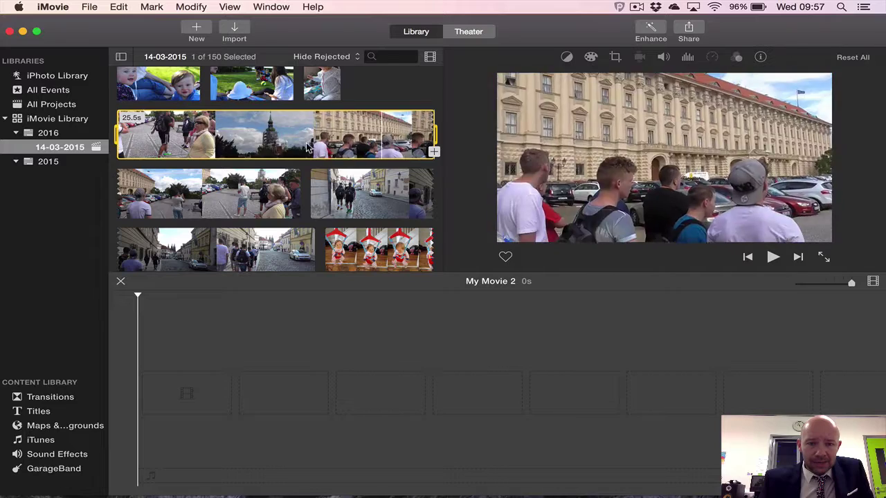
pyautogui.moveTo(236, 138); pyautogui.dragTo(143, 399)
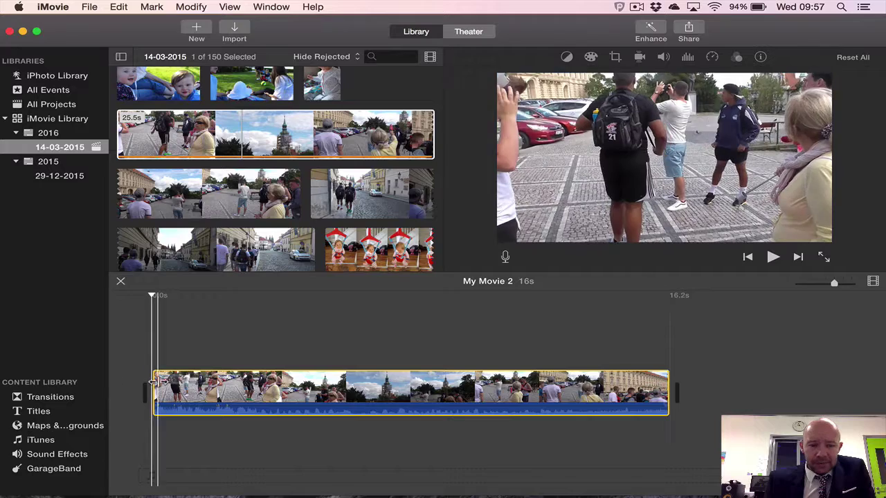
# Play the timeline clip from the start, pause it and skim through the footage
pyautogui.press('space')
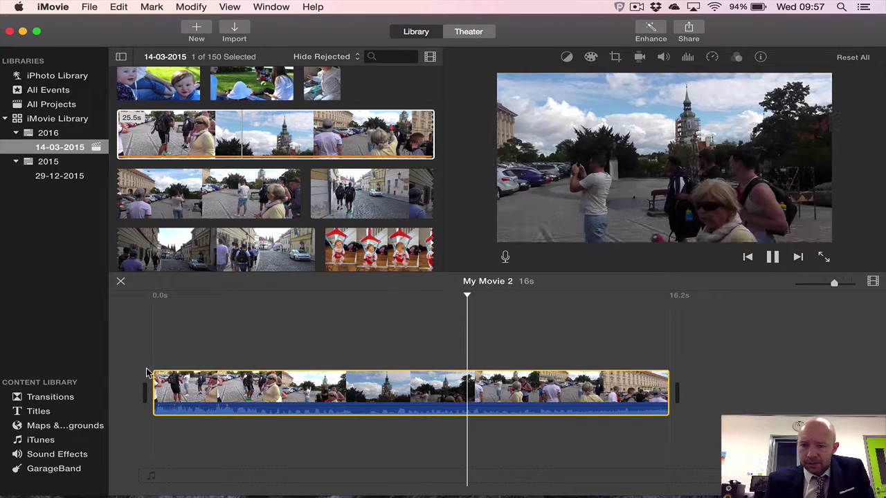
pyautogui.press('space')
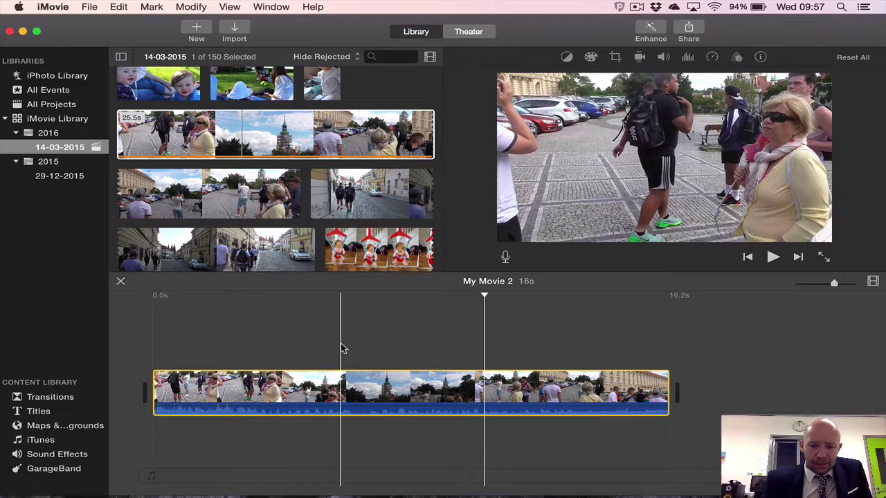
pyautogui.moveTo(458, 344); pyautogui.dragTo(400, 347)
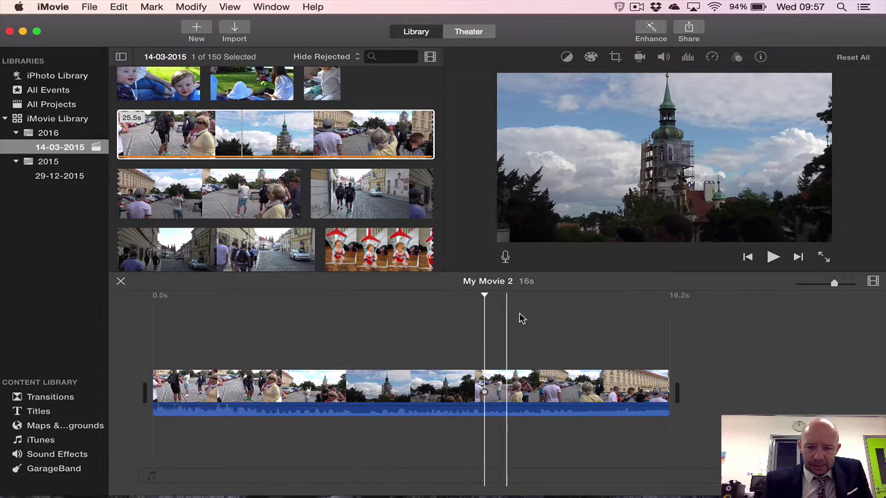
# Split the timeline clip about 2.6 s from its start
pyautogui.click(311, 385)
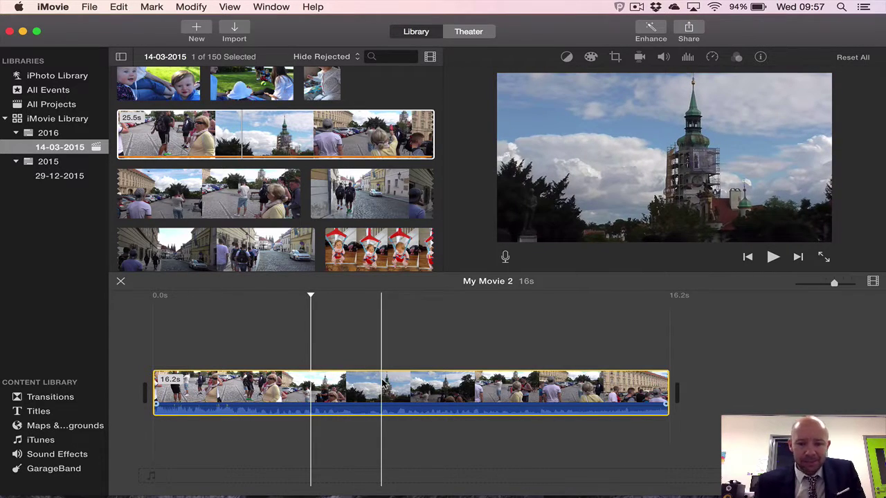
pyautogui.click(235, 380)
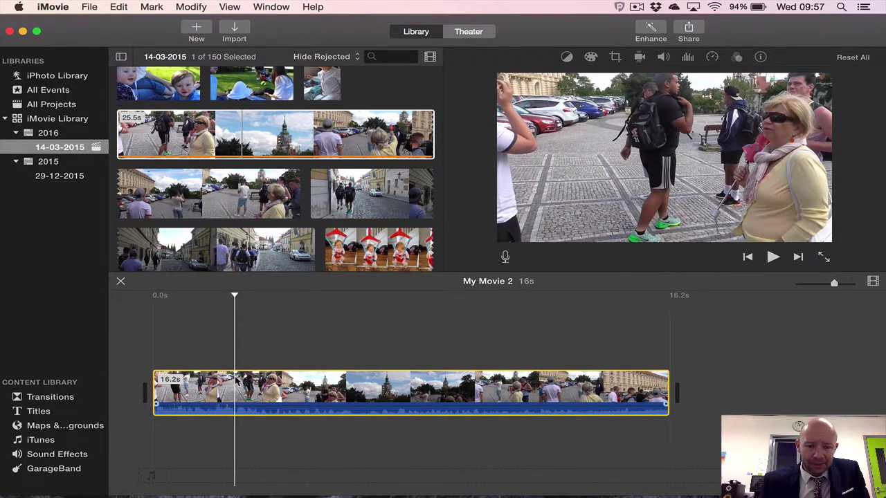
pyautogui.press('super+b')
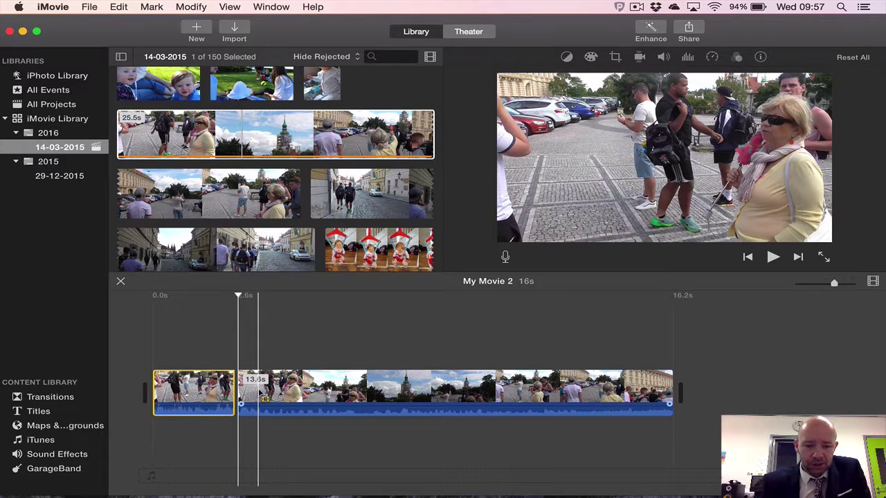
# Move the short opening piece to the end of the timeline and back to the start
pyautogui.moveTo(208, 389); pyautogui.dragTo(725, 396)
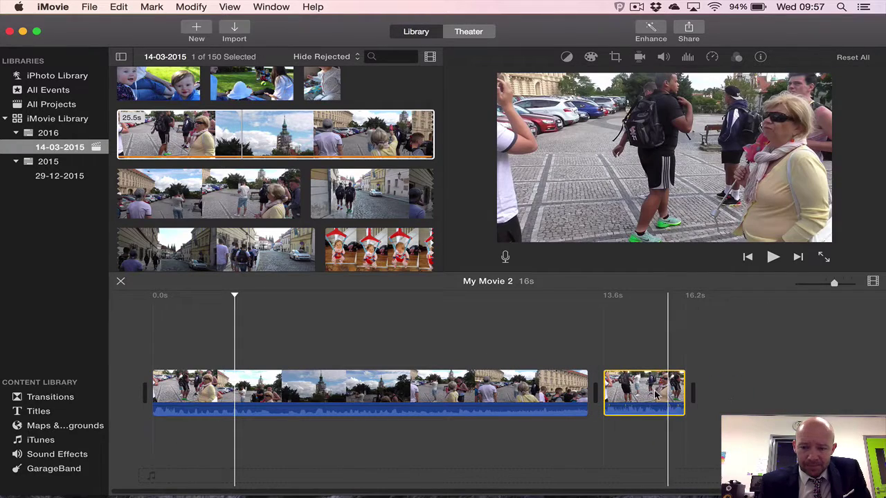
pyautogui.moveTo(647, 392); pyautogui.dragTo(163, 395)
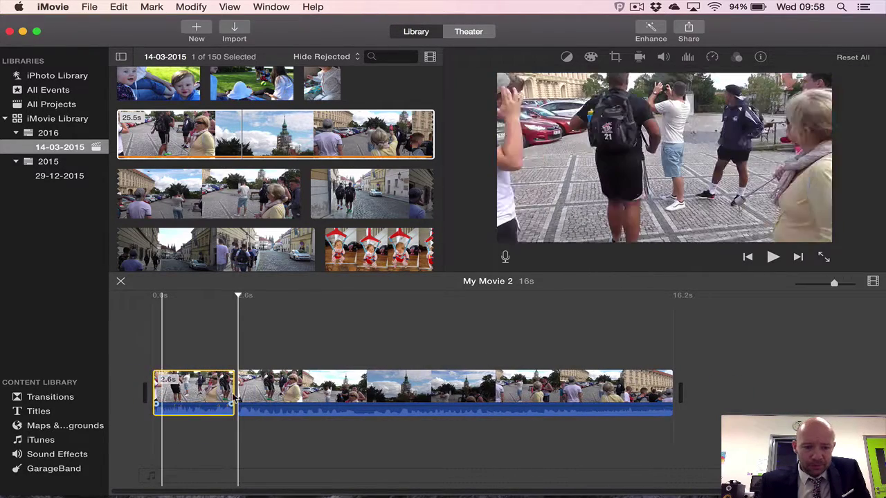
# Delete the short opening piece and extend the end of the remaining clip to about 14.2 s
pyautogui.press('Delete')
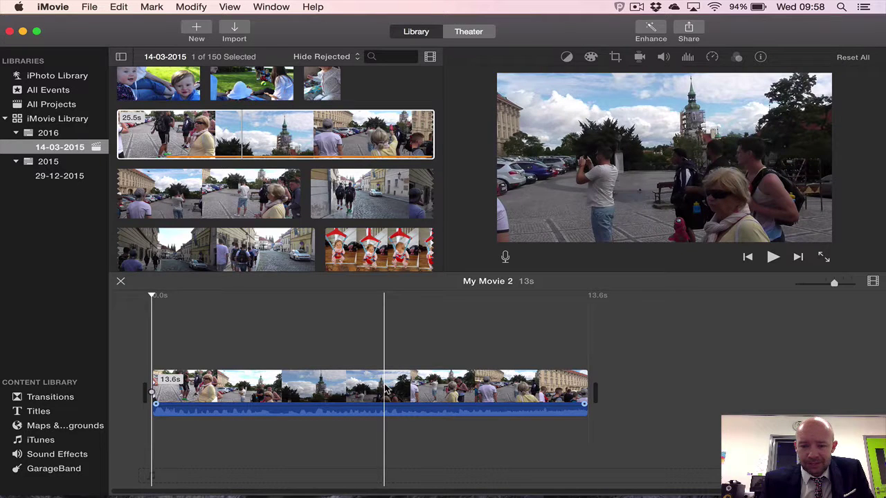
pyautogui.moveTo(587, 393); pyautogui.dragTo(606, 395)
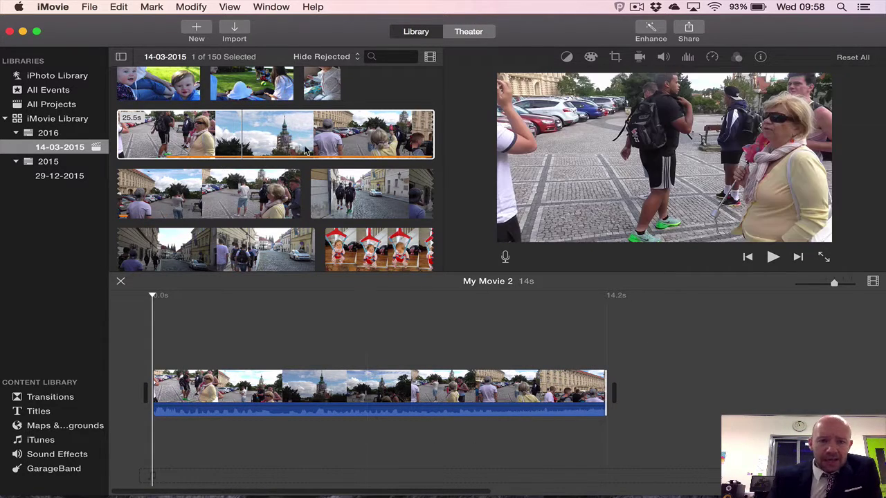
pyautogui.click(307, 151)
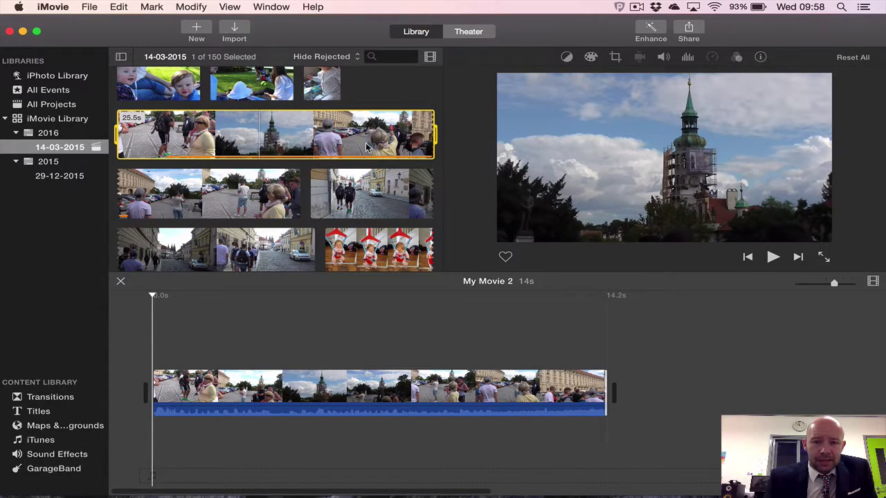
pyautogui.click(329, 325)
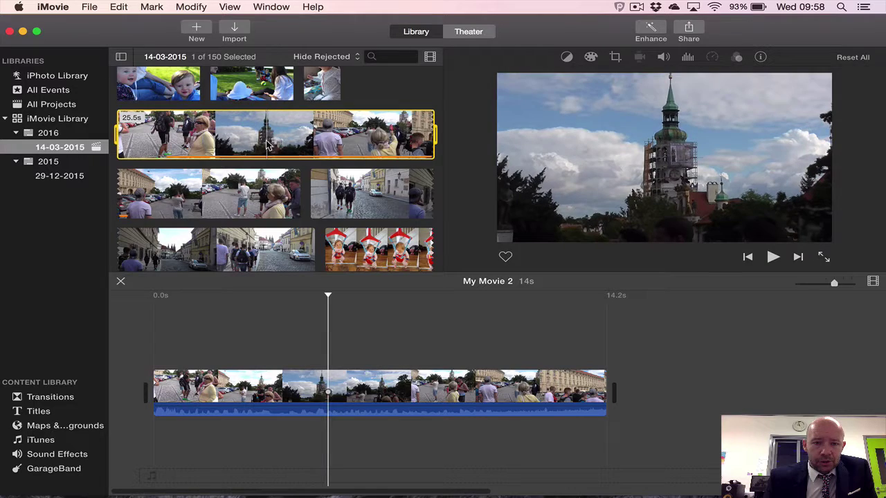
pyautogui.press('space')
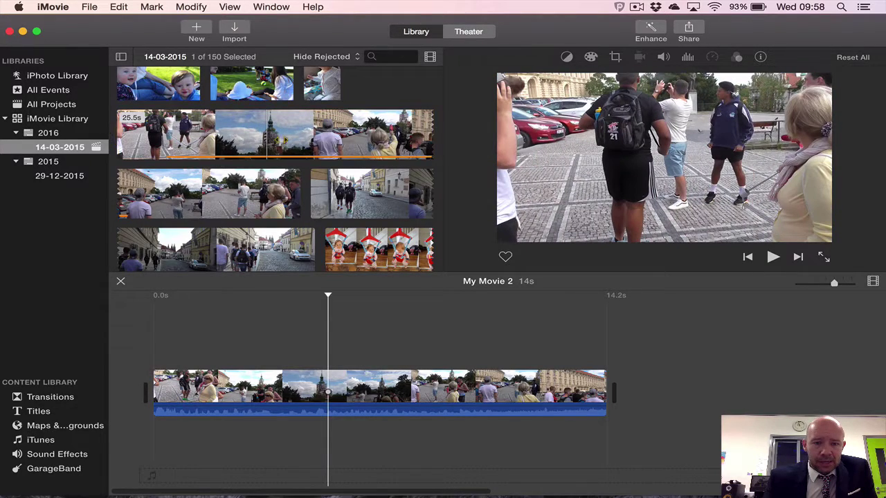
pyautogui.press('space')
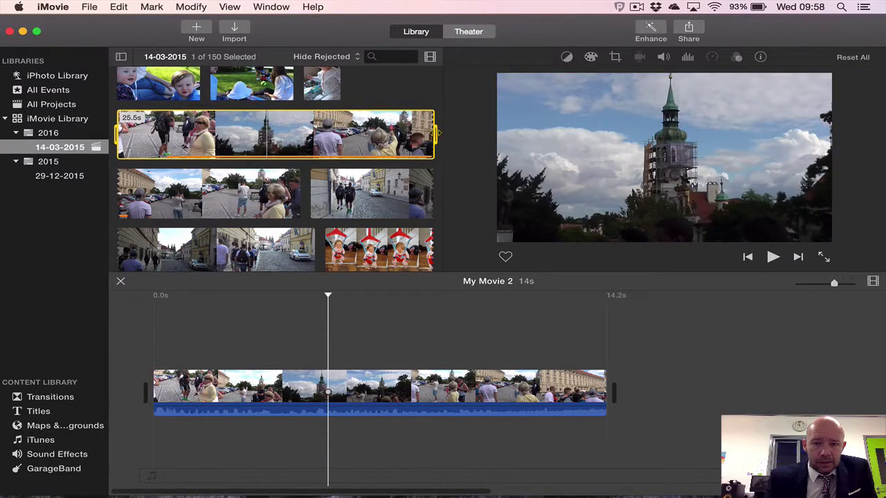
pyautogui.moveTo(437, 132); pyautogui.dragTo(304, 132)
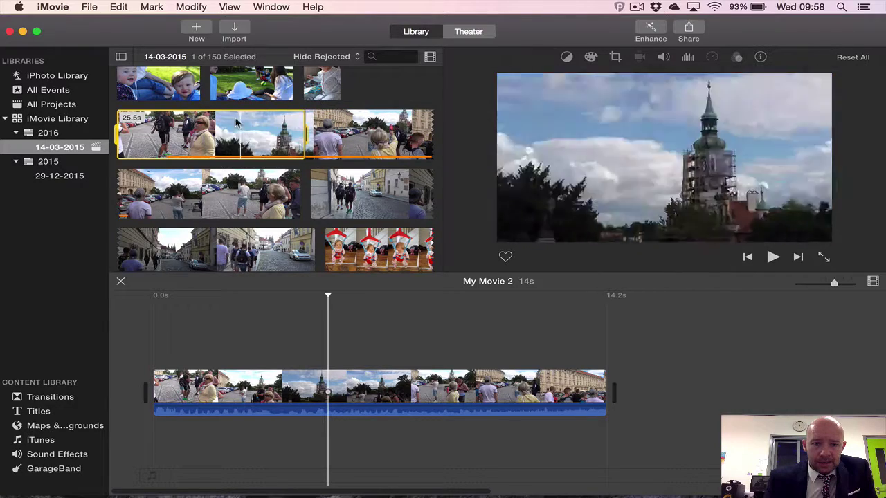
pyautogui.moveTo(236, 123); pyautogui.dragTo(672, 377)
pyautogui.press('Delete')
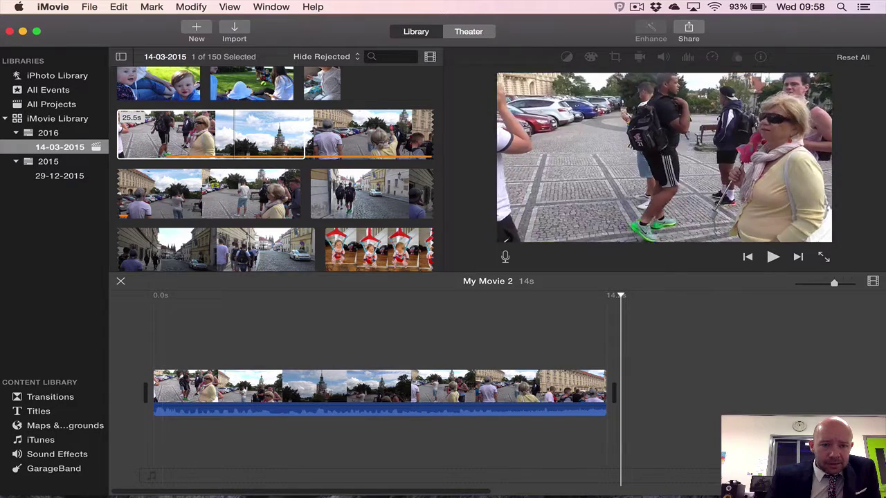
# Select a range of about 5.4 s from the latter part of the square footage and add it after the first timeline clip
pyautogui.click(196, 192)
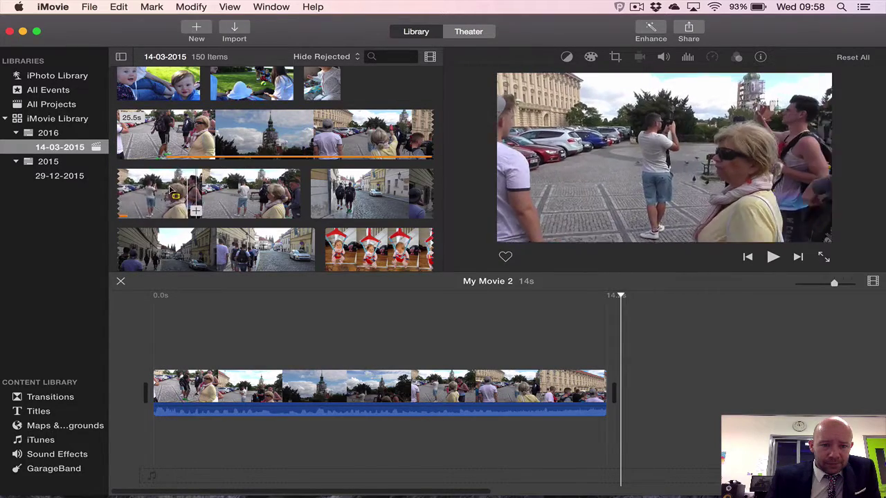
pyautogui.click(171, 192)
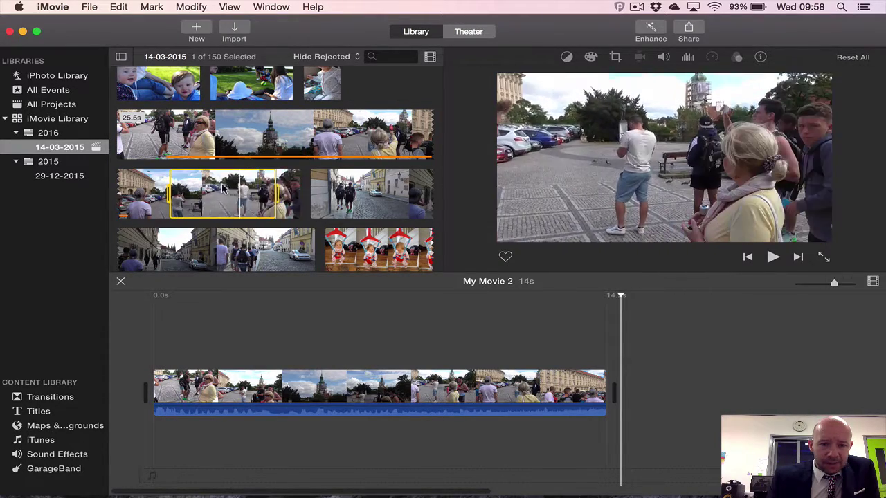
pyautogui.moveTo(540, 291); pyautogui.dragTo(703, 396)
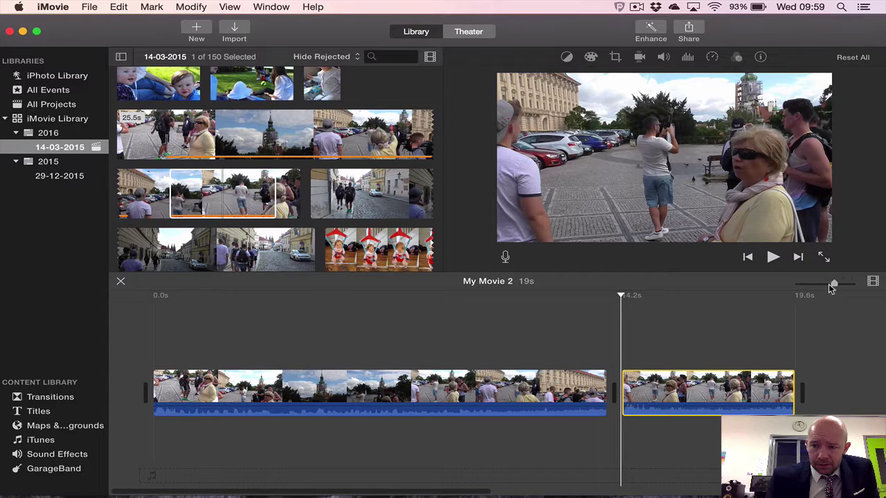
# Trim the start of the second timeline clip to shorten it to about 4.8 s
pyautogui.moveTo(832, 289); pyautogui.dragTo(819, 289)
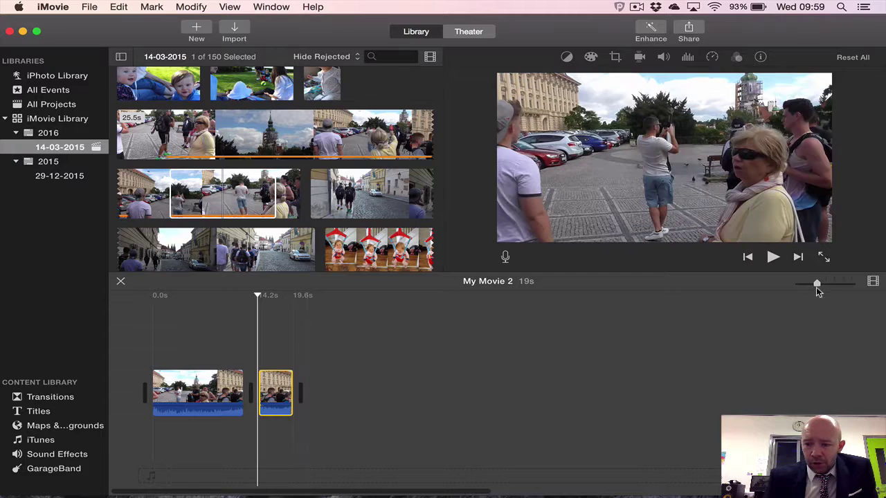
pyautogui.moveTo(817, 285); pyautogui.dragTo(858, 287)
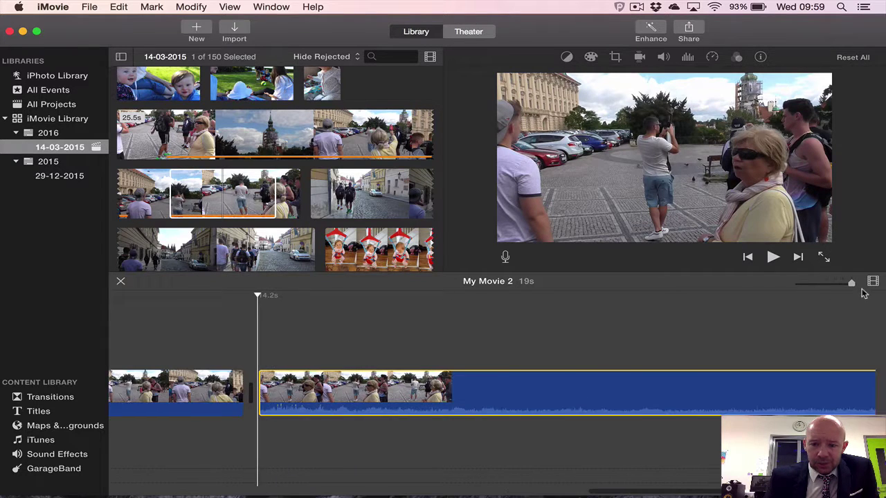
pyautogui.moveTo(253, 381)
pyautogui.mouseDown()
pyautogui.moveTo(266, 379)
pyautogui.moveTo(262, 387)
pyautogui.mouseUp()
pyautogui.click(277, 388)
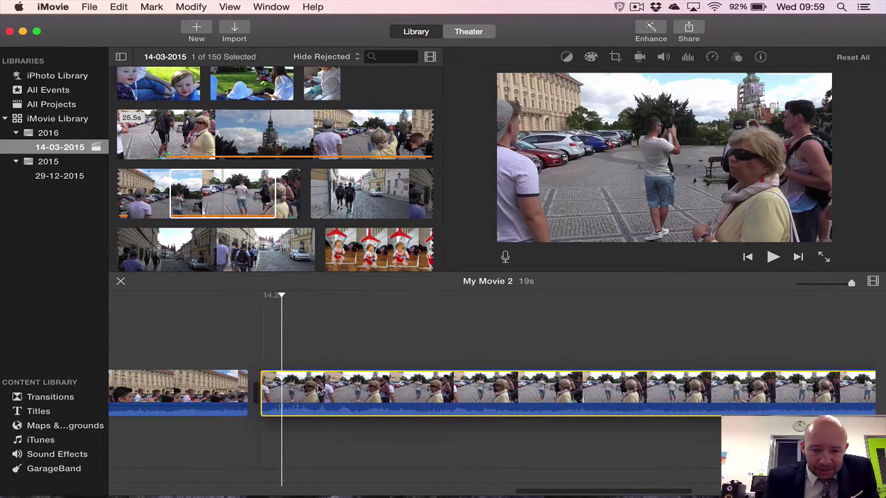
pyautogui.click(310, 356)
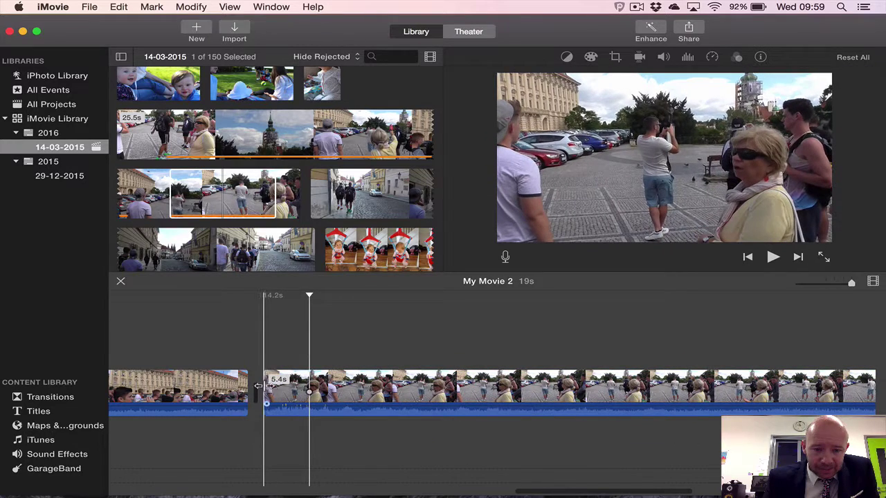
pyautogui.moveTo(259, 386); pyautogui.dragTo(331, 392)
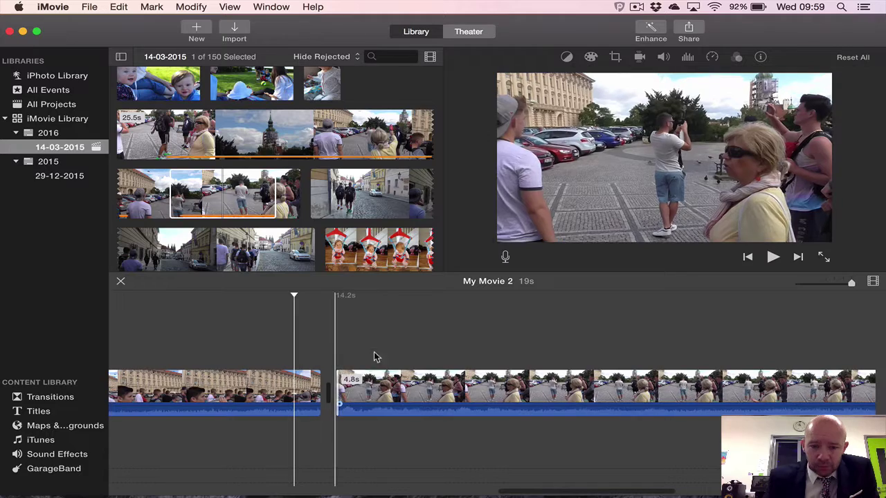
pyautogui.click(818, 284)
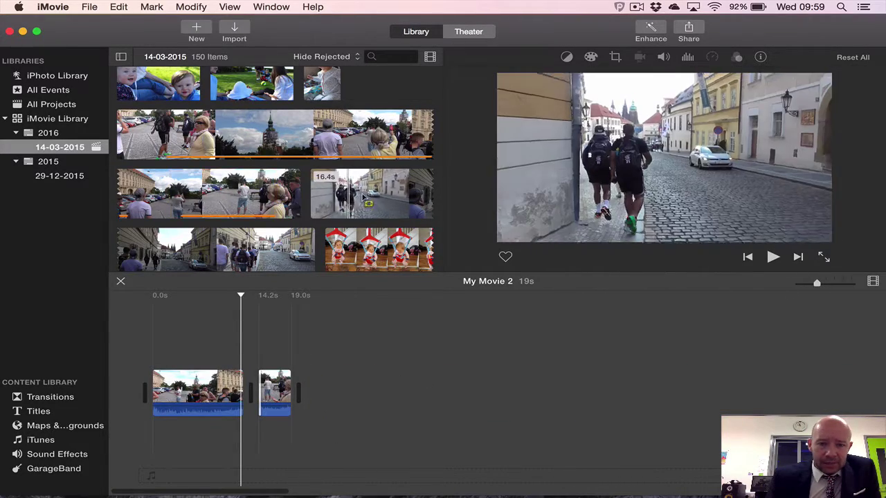
# Add about 4.2 s of the 16.4 s street footage and about 3.4 s from the end of the next street clip to the timeline's end
pyautogui.click(374, 186)
pyautogui.moveTo(374, 187); pyautogui.dragTo(356, 402)
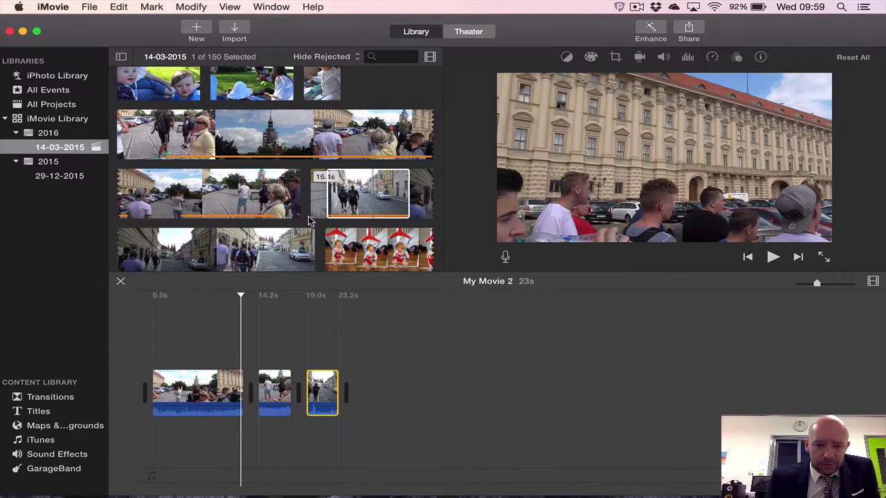
pyautogui.scroll(-2, 309, 221)
pyautogui.click(249, 223)
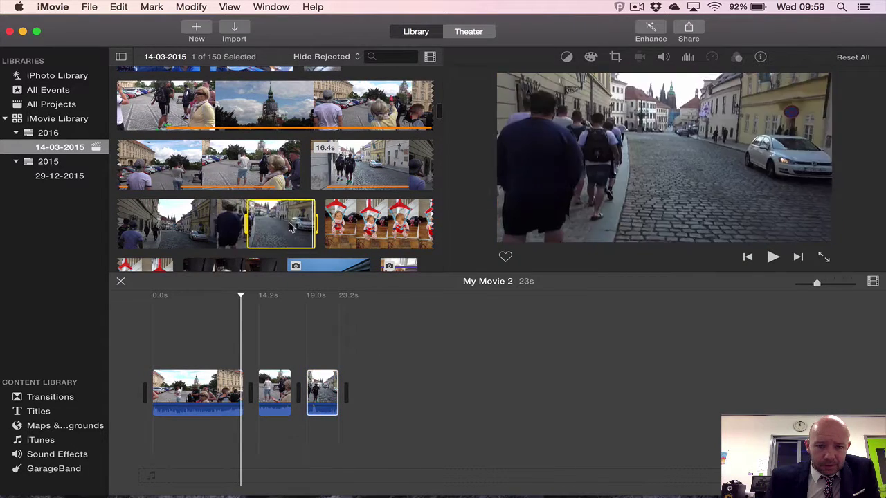
pyautogui.moveTo(280, 223); pyautogui.dragTo(390, 388)
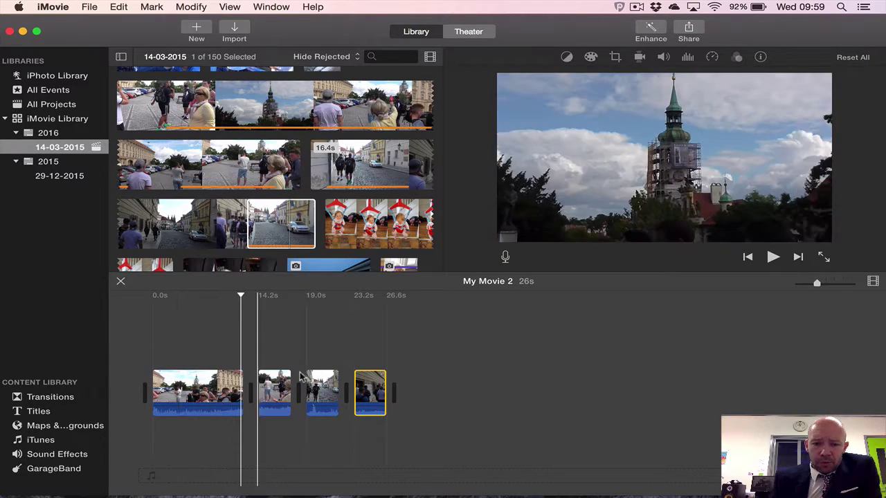
# Open the transitions collection and play back the cut between the first and second timeline clips
pyautogui.click(54, 398)
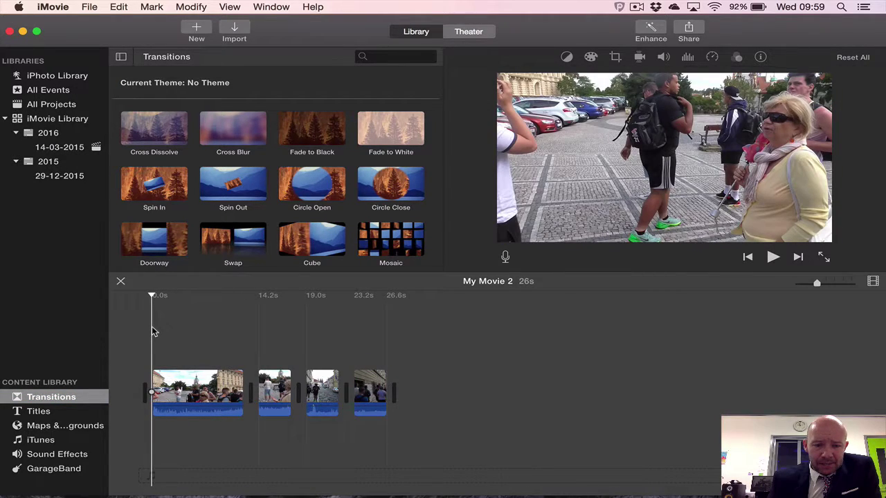
pyautogui.press('space')
pyautogui.click(224, 338)
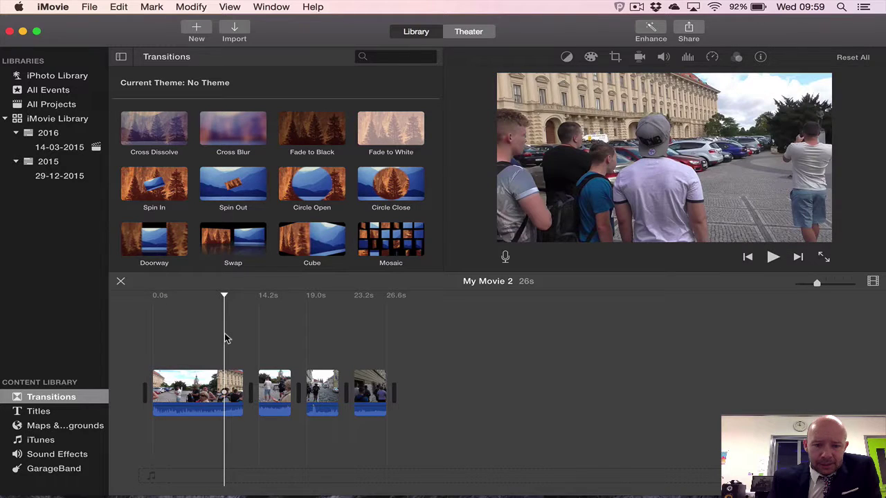
pyautogui.press('space')
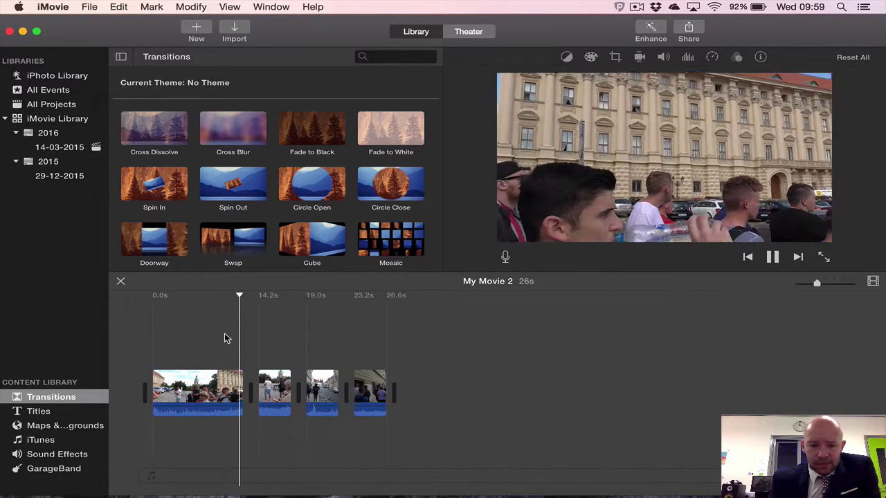
pyautogui.press('space')
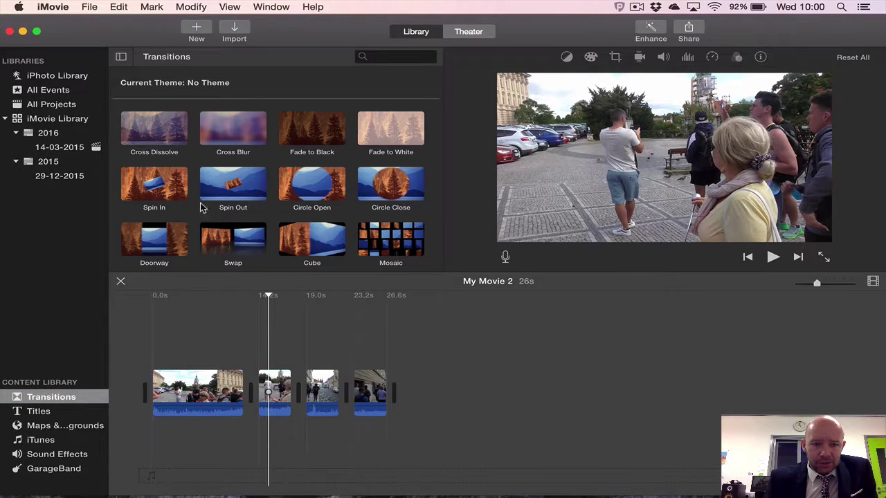
# Add a Cross Dissolve transition between the first and second timeline clips and play it back
pyautogui.scroll(-2, 353, 136)
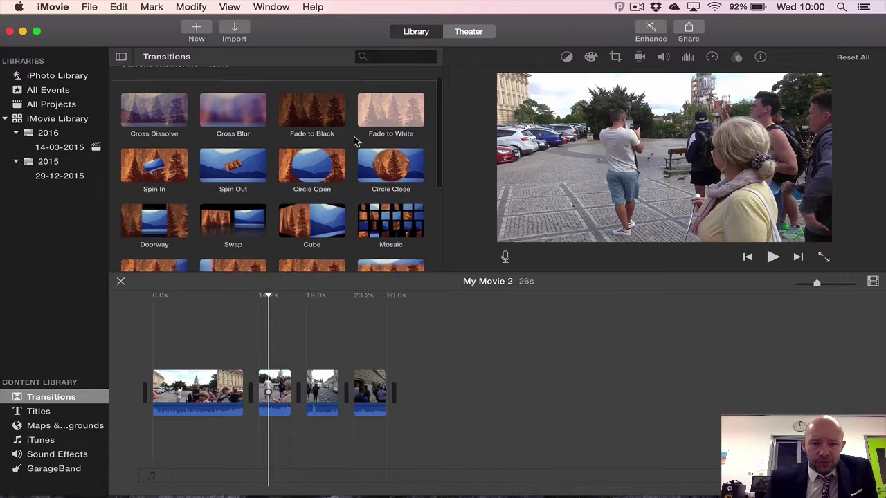
pyautogui.scroll(2, 354, 136)
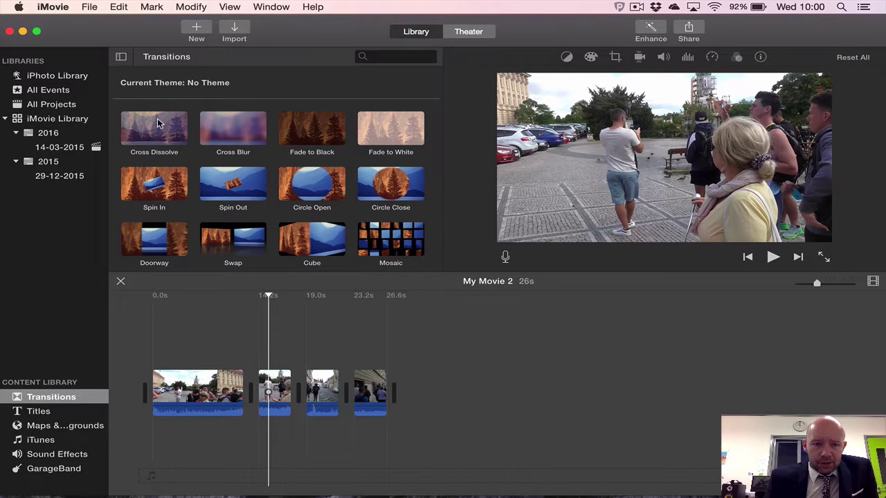
pyautogui.moveTo(157, 128)
pyautogui.mouseDown()
pyautogui.moveTo(245, 325)
pyautogui.moveTo(248, 387)
pyautogui.mouseUp()
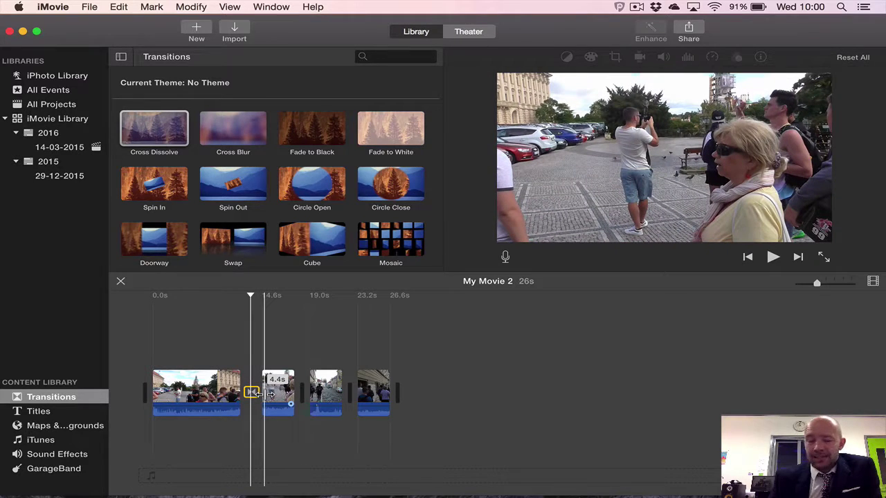
pyautogui.click(199, 341)
pyautogui.click(219, 345)
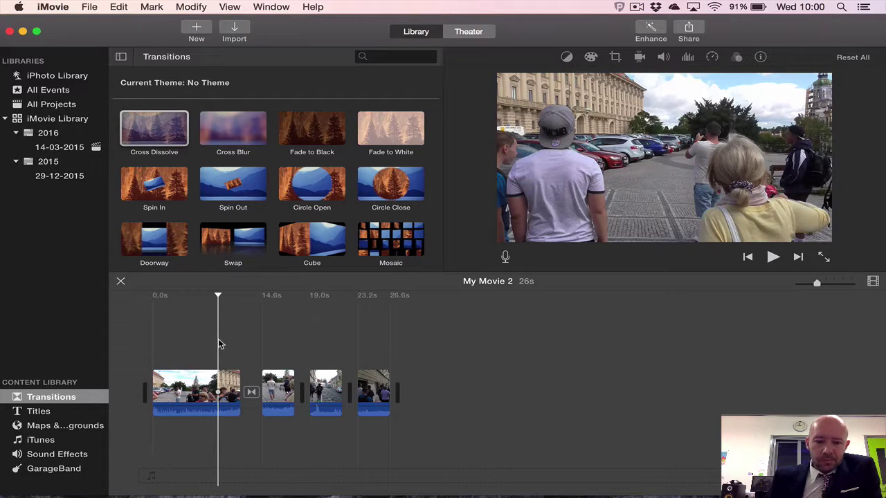
pyautogui.press('space')
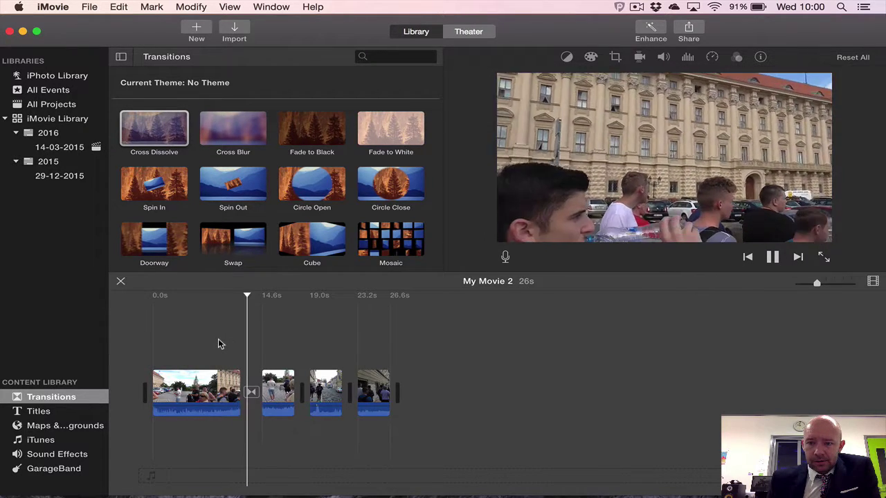
pyautogui.press('space')
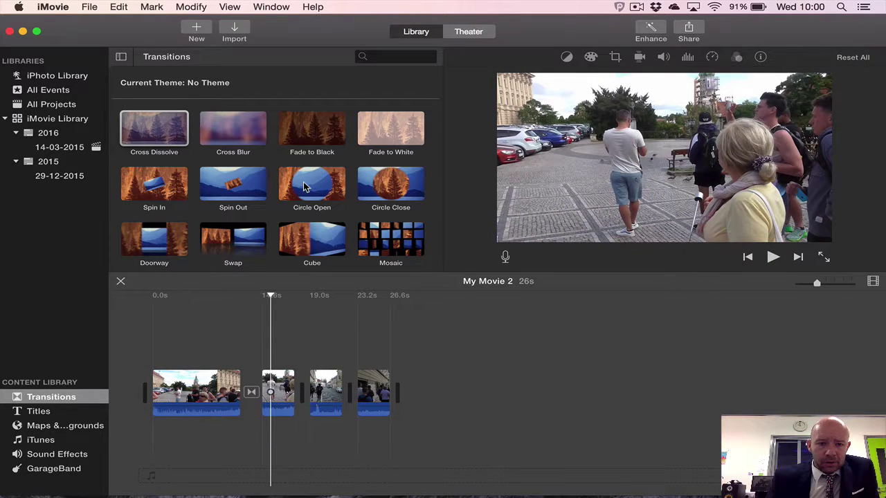
# Add a Circle Open transition between the second and third timeline clips and play it back
pyautogui.moveTo(305, 187); pyautogui.dragTo(304, 393)
pyautogui.click(289, 337)
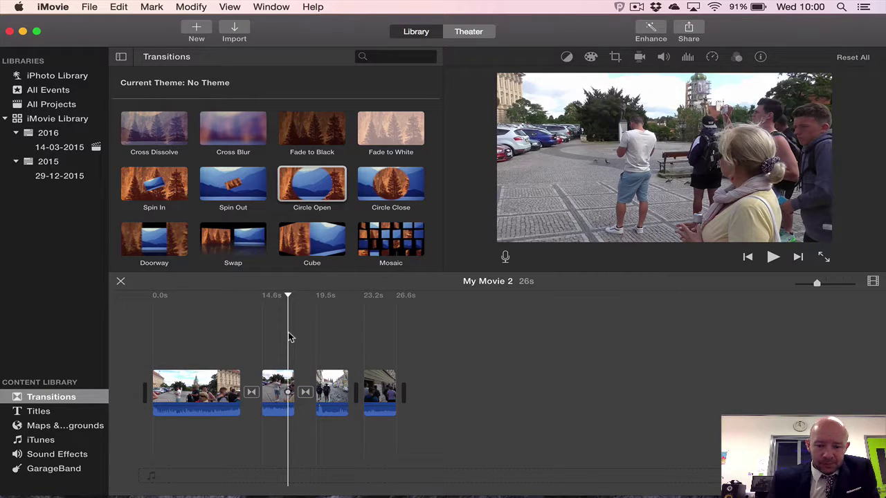
pyautogui.press('space')
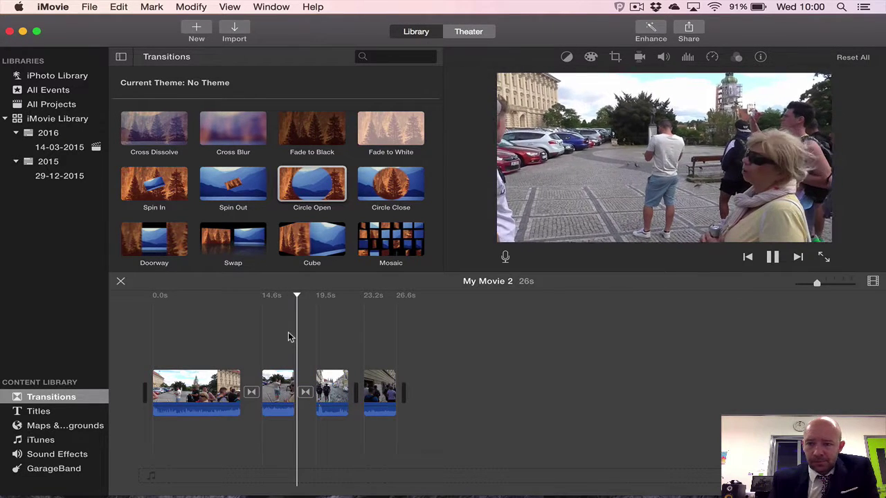
pyautogui.press('space')
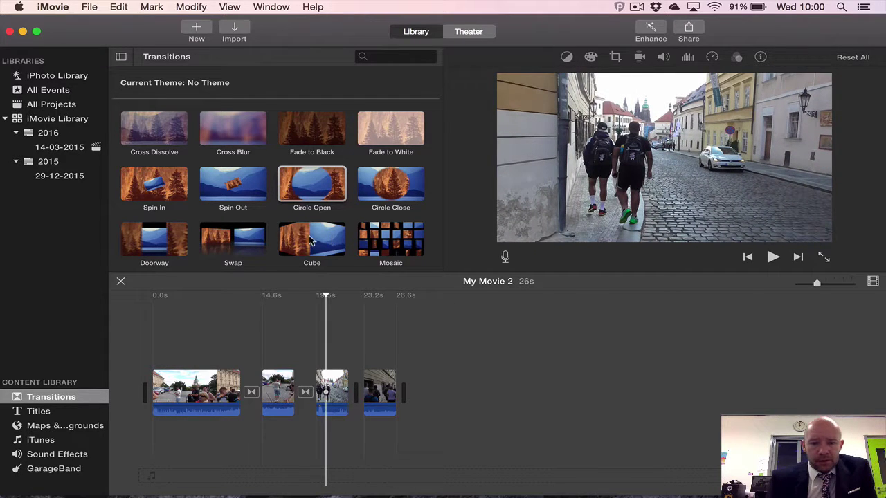
# Add a Cube transition between the third and fourth timeline clips and play it back
pyautogui.moveTo(309, 240)
pyautogui.mouseDown()
pyautogui.moveTo(362, 412)
pyautogui.moveTo(360, 401)
pyautogui.mouseUp()
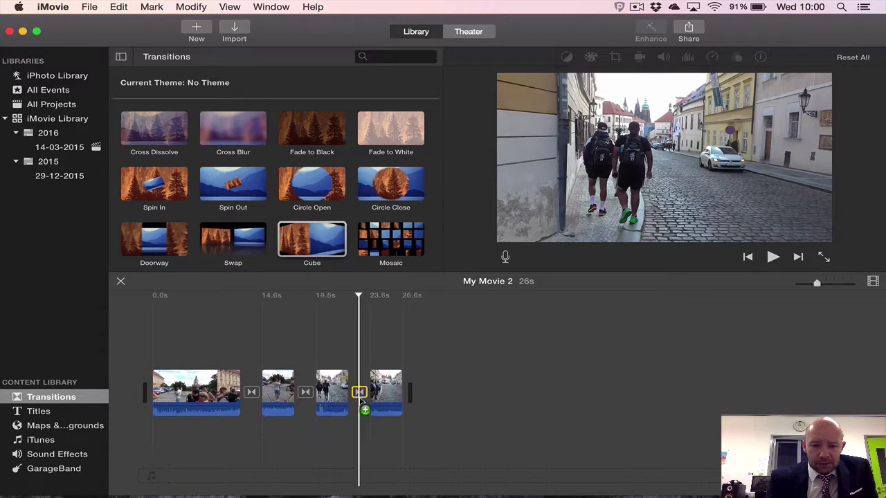
pyautogui.click(347, 305)
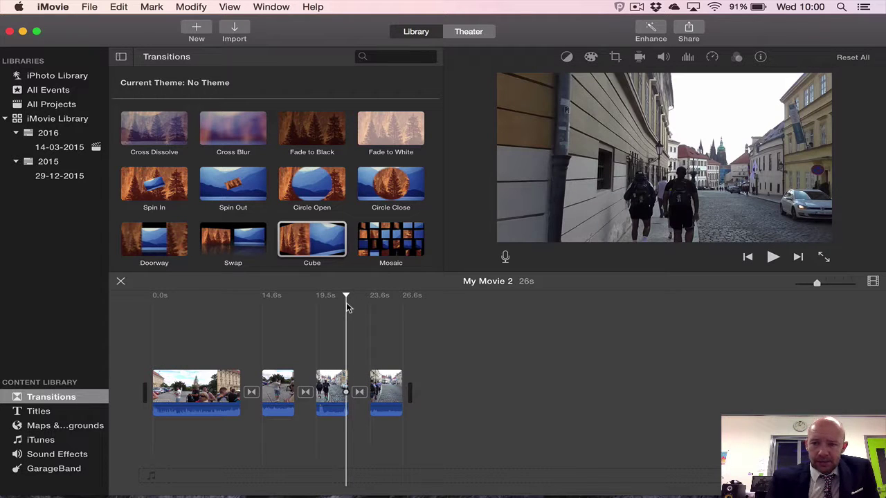
pyautogui.press('space')
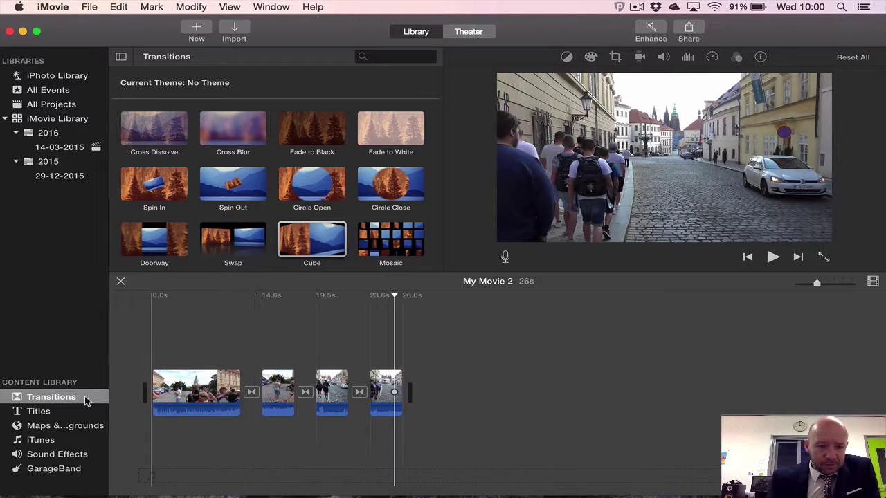
# Insert a Standard title as a separate clip at the start of the movie, before the first video clip
pyautogui.click(55, 413)
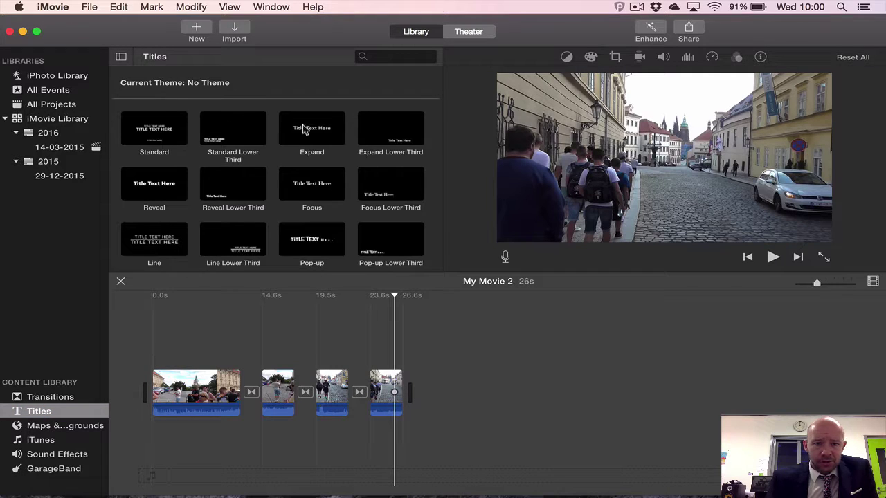
pyautogui.scroll(-2, 316, 145)
pyautogui.scroll(2, 315, 145)
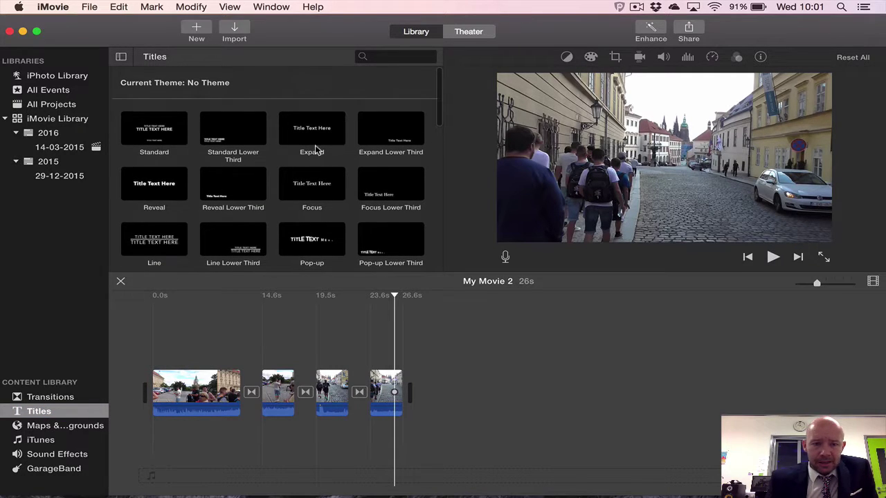
pyautogui.click(159, 122)
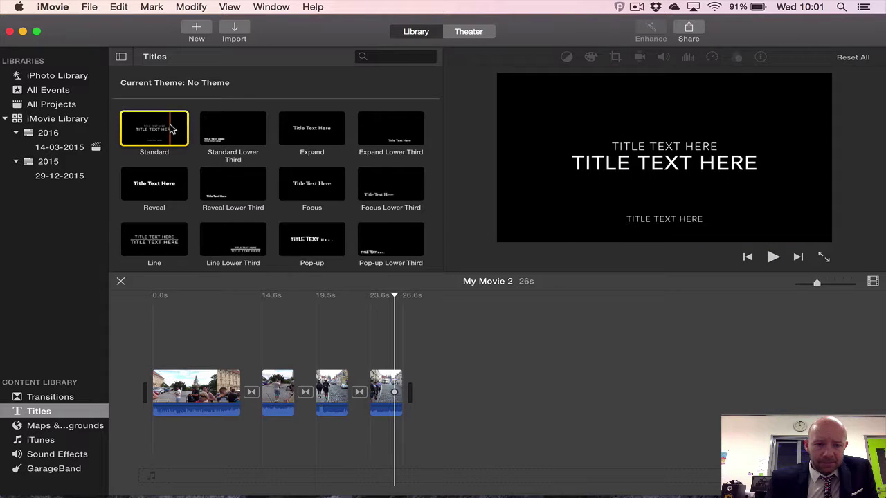
pyautogui.moveTo(173, 130); pyautogui.dragTo(135, 377)
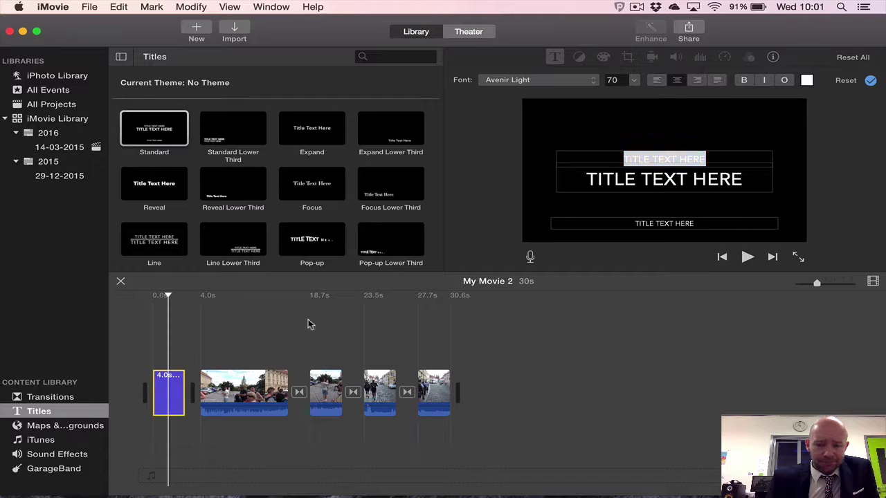
# Change the main line of the opening title to RUGBY TRIP
pyautogui.doubleClick(674, 184)
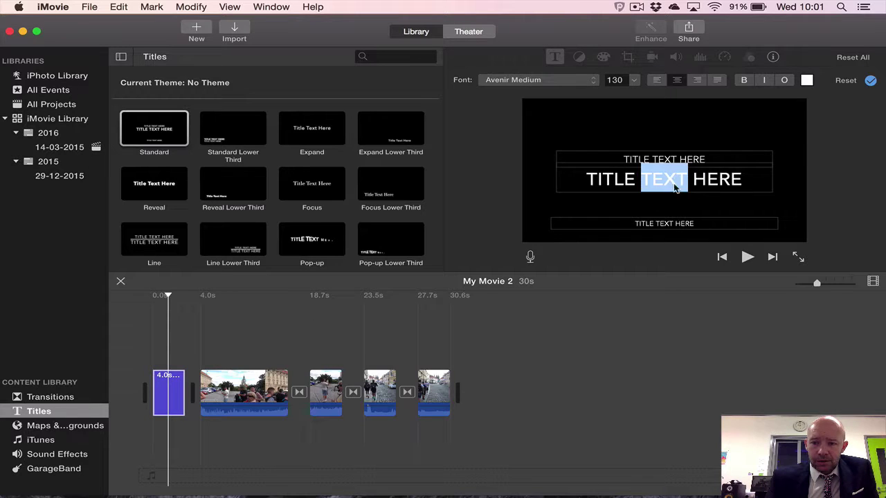
pyautogui.tripleClick(675, 186)
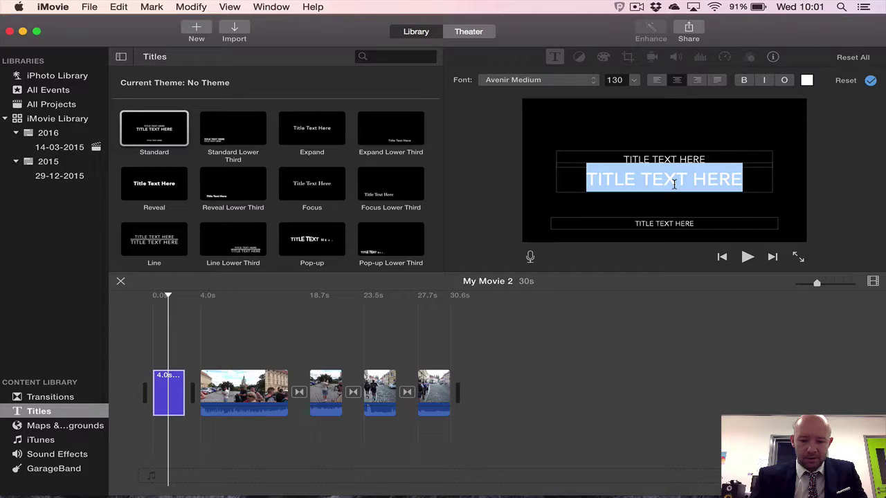
pyautogui.write('T')
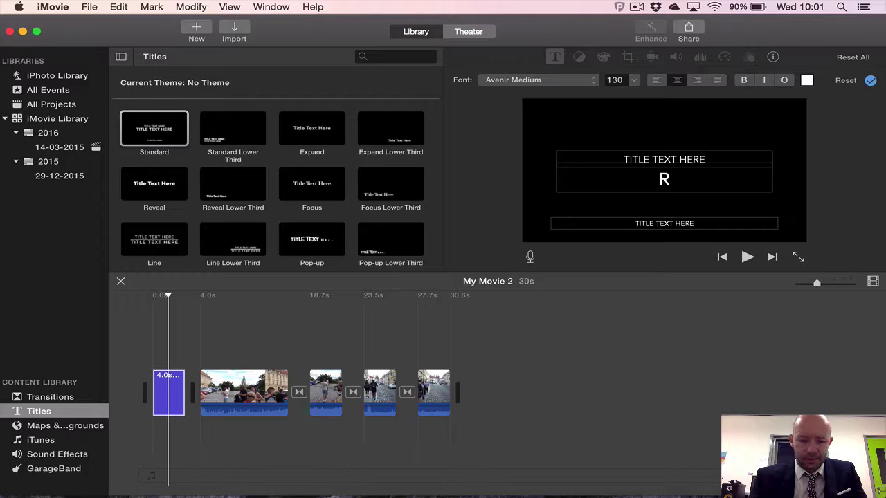
pyautogui.write('GBY TRIP')
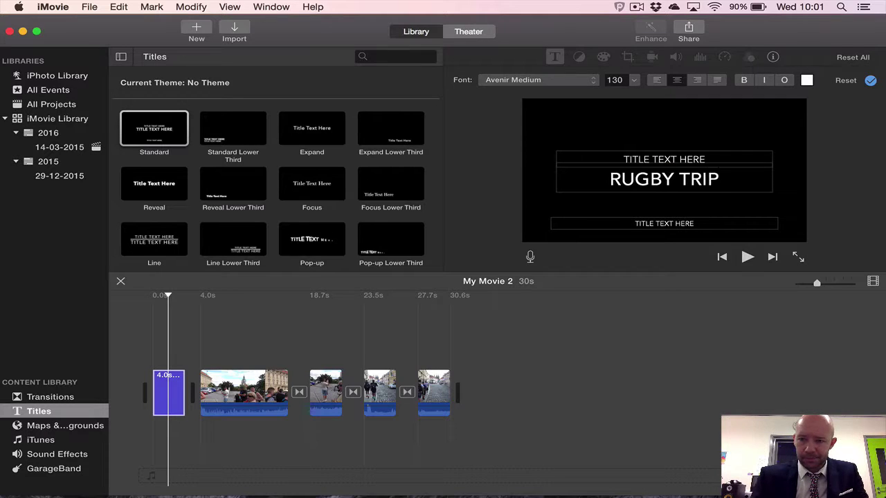
pyautogui.click(692, 160)
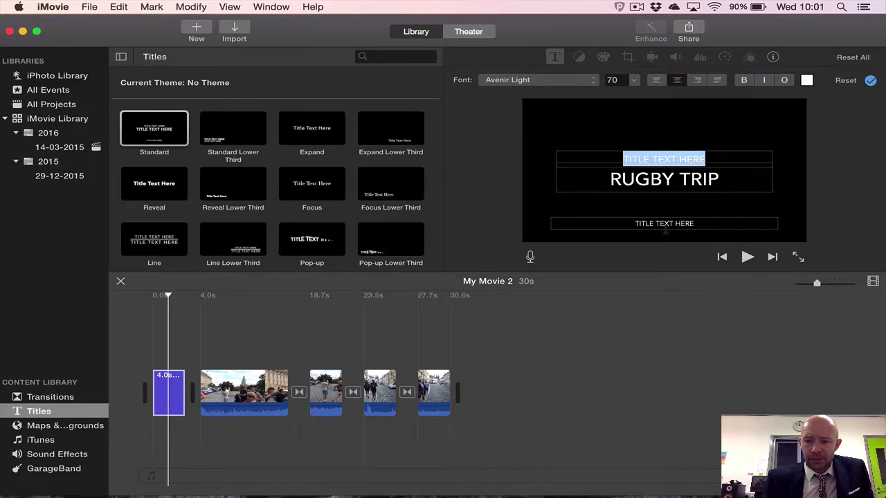
pyautogui.click(668, 223)
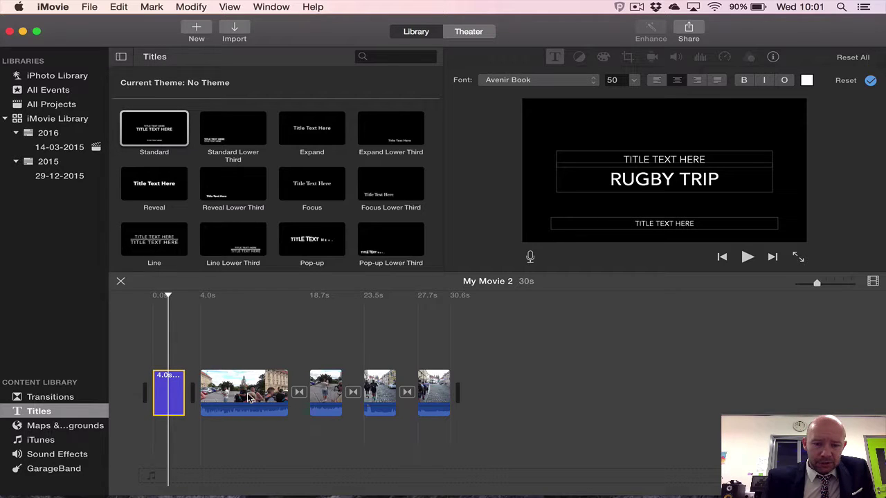
# Overlay a Standard title on the first video clip and set its main line to RUGBY
pyautogui.moveTo(166, 135); pyautogui.dragTo(241, 392)
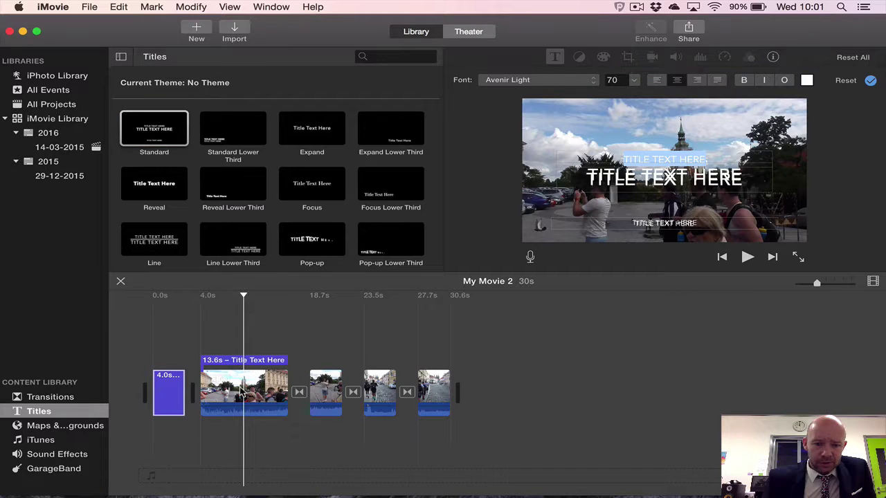
pyautogui.tripleClick(663, 178)
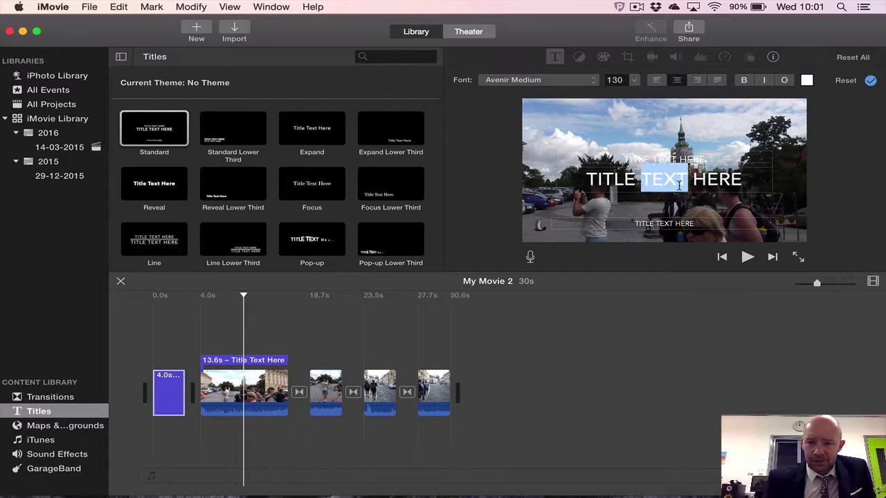
pyautogui.write('RUGBY')
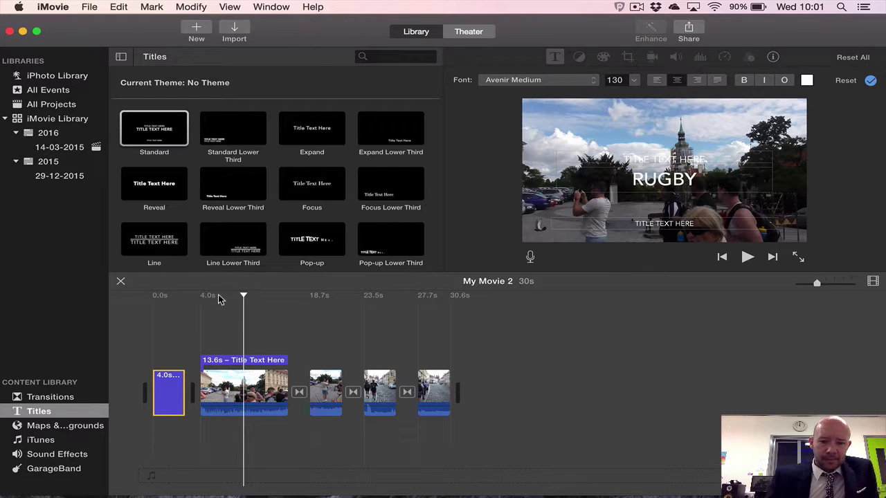
pyautogui.click(218, 297)
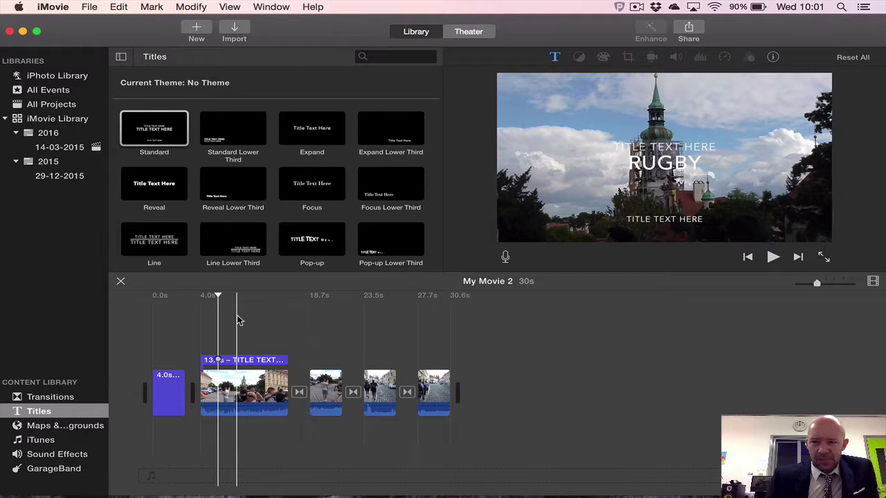
# Delete the title overlaid on the first video clip and select the opening title clip
pyautogui.click(246, 361)
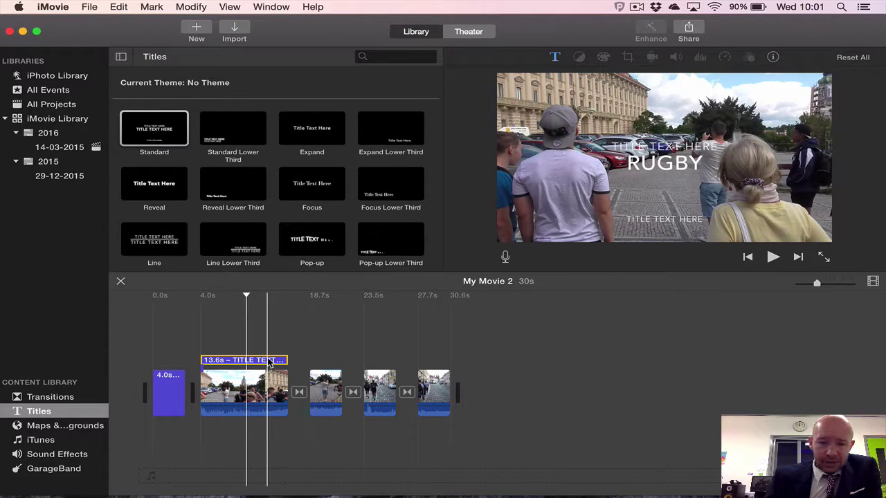
pyautogui.press('Delete')
pyautogui.click(171, 389)
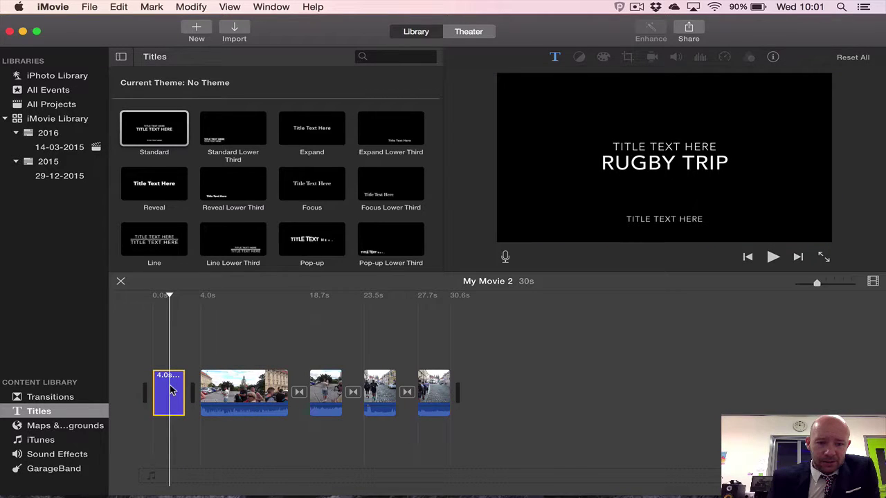
# Lengthen the opening RUGBY TRIP title clip to 5.1 seconds
pyautogui.rightClick(172, 391)
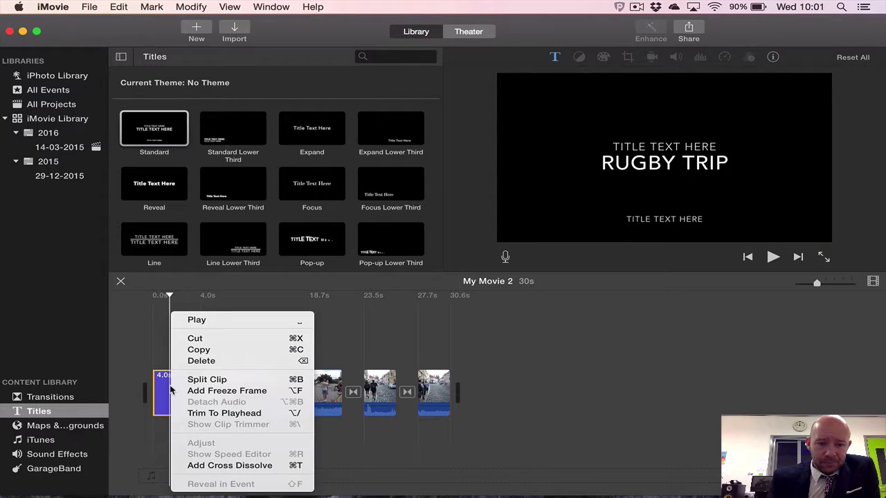
pyautogui.click(152, 342)
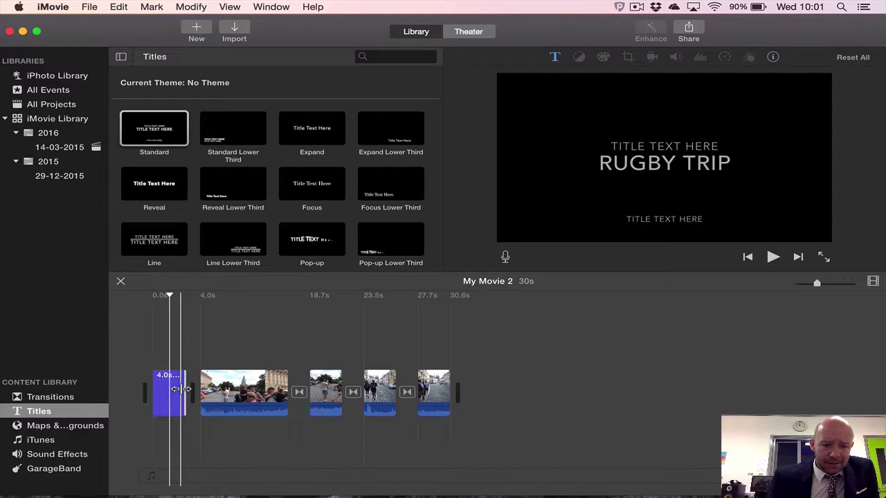
pyautogui.moveTo(182, 389)
pyautogui.mouseDown()
pyautogui.moveTo(247, 393)
pyautogui.moveTo(181, 391)
pyautogui.mouseUp()
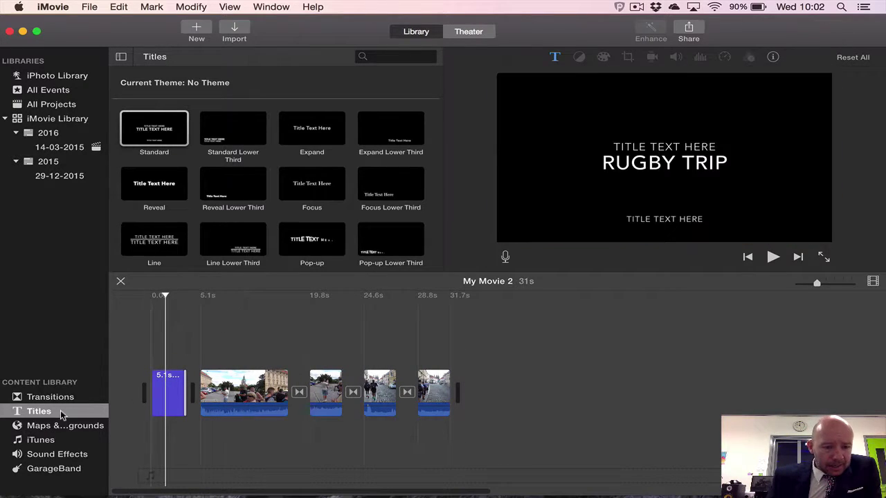
# Browse the sound effects library, looking through the Theme Music tracks, the category list and the Ambience sounds
pyautogui.click(64, 455)
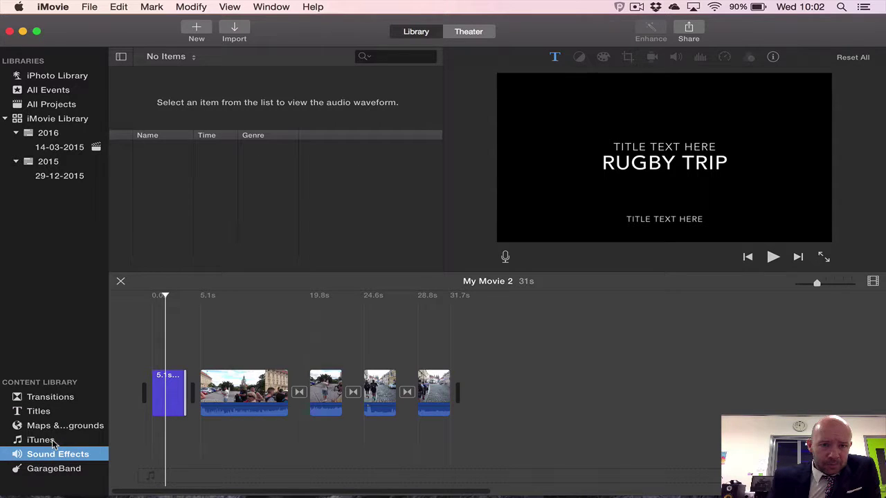
pyautogui.click(192, 180)
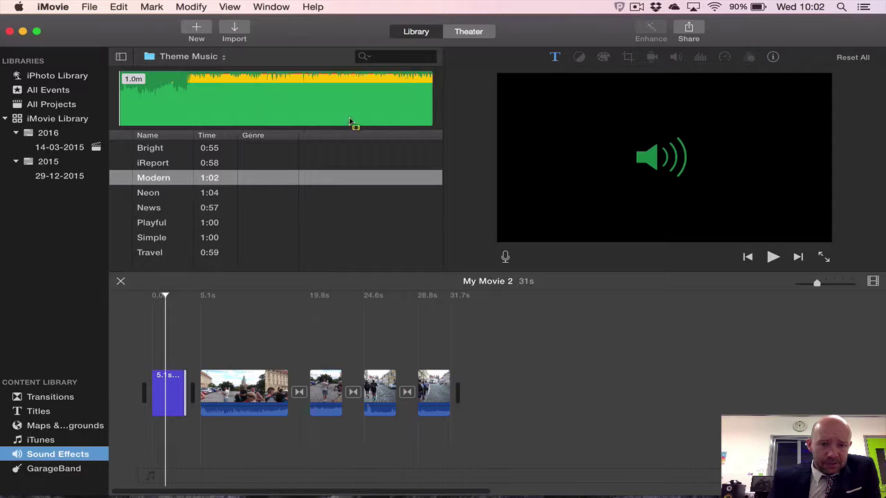
pyautogui.click(154, 61)
pyautogui.moveTo(207, 15)
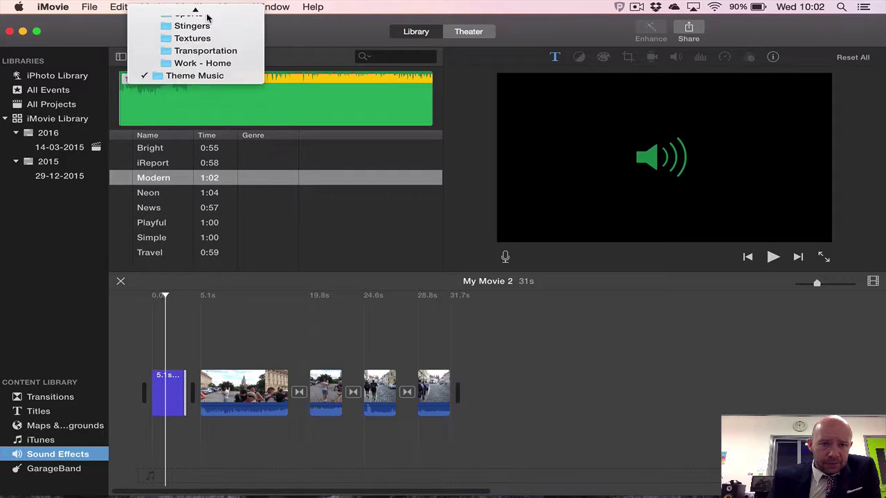
pyautogui.click(312, 209)
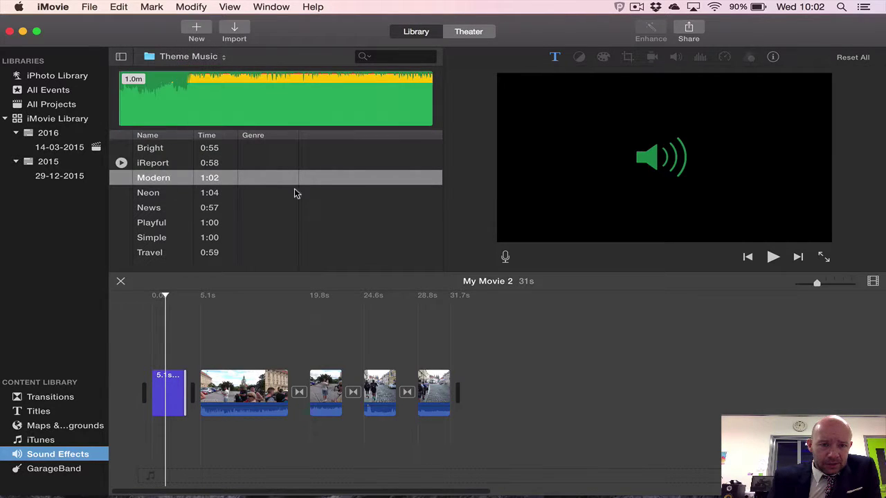
pyautogui.click(205, 58)
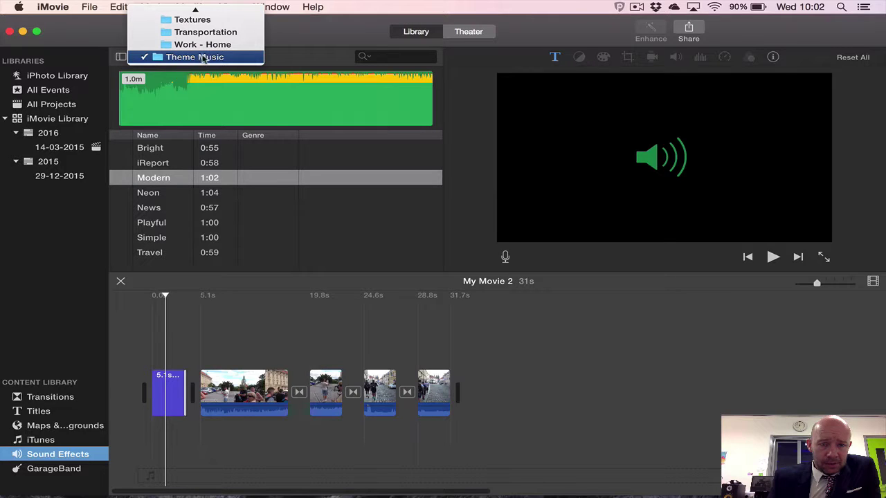
pyautogui.scroll(4, 194, 57)
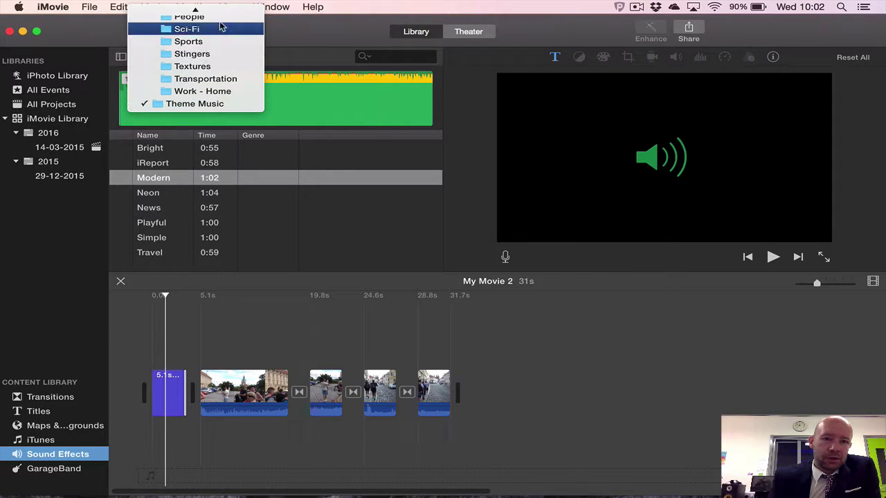
pyautogui.scroll(8, 218, 22)
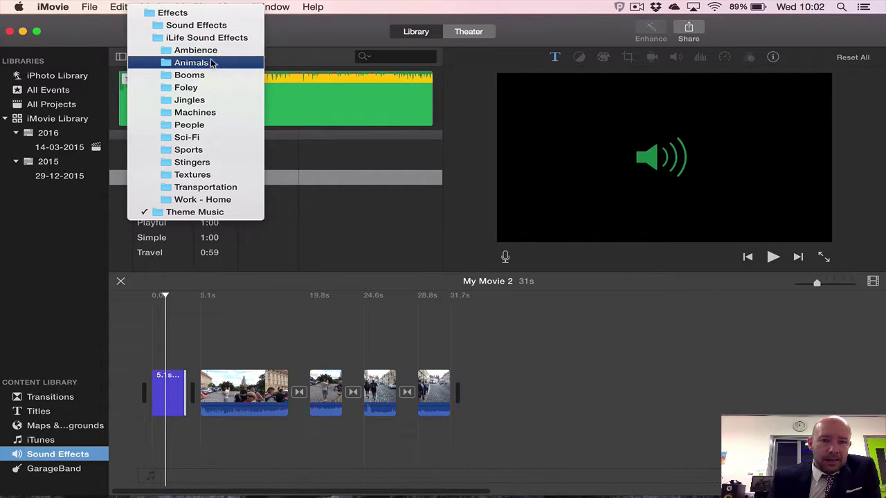
pyautogui.click(210, 52)
pyautogui.click(203, 147)
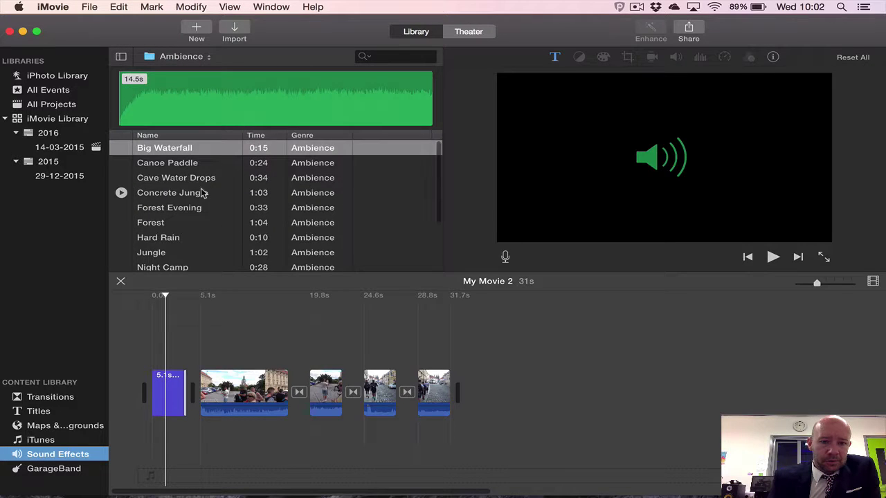
# Add the Sci-Fi sound effect Alien Communication to the music track at the start of the movie
pyautogui.click(200, 58)
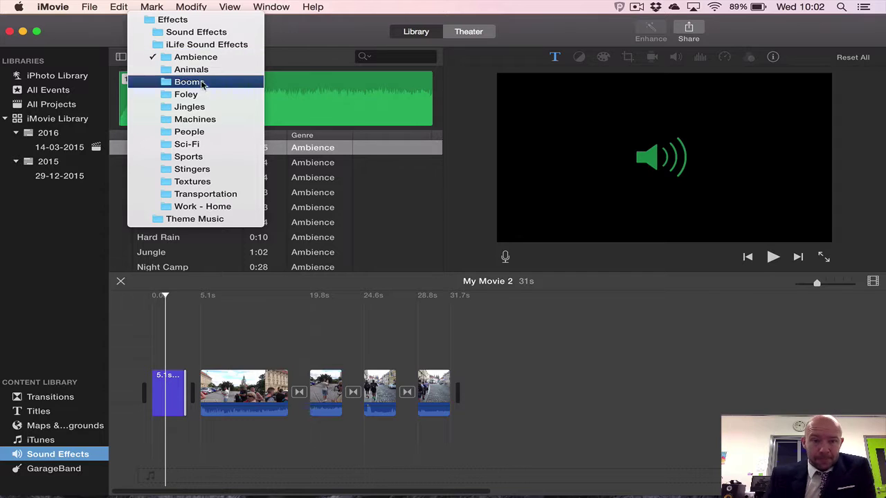
pyautogui.click(207, 144)
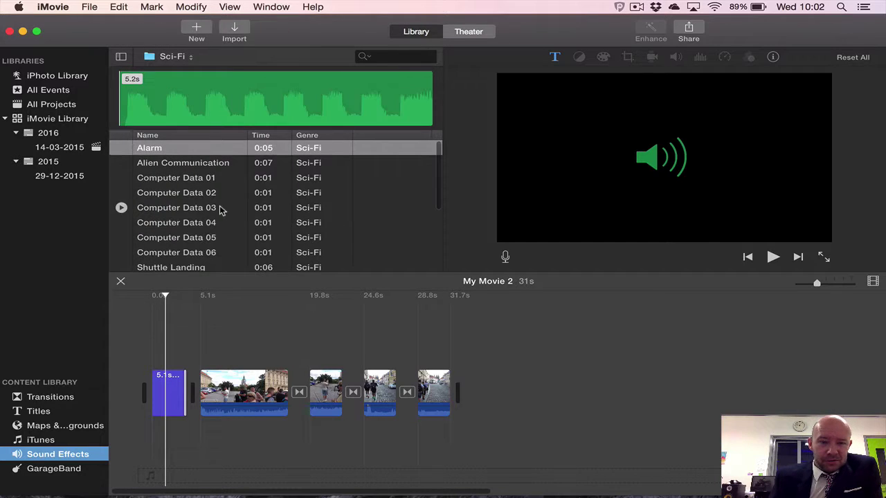
pyautogui.scroll(-5, 222, 210)
pyautogui.scroll(5, 221, 209)
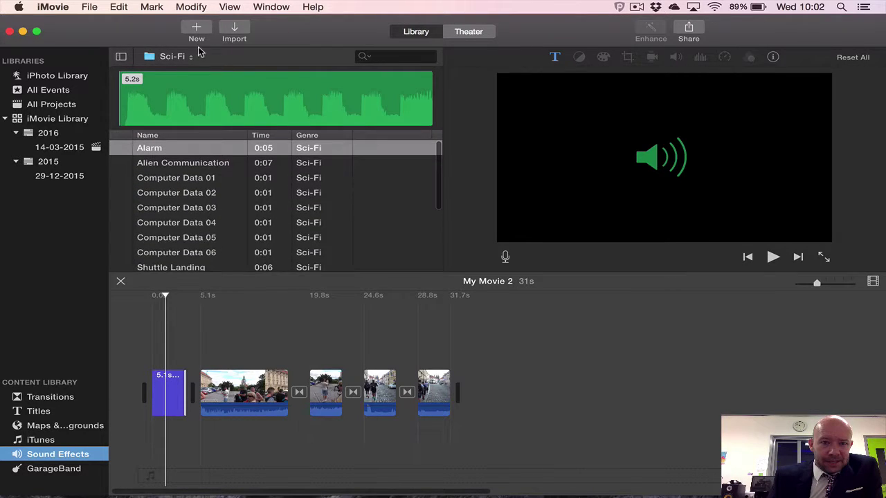
pyautogui.click(181, 56)
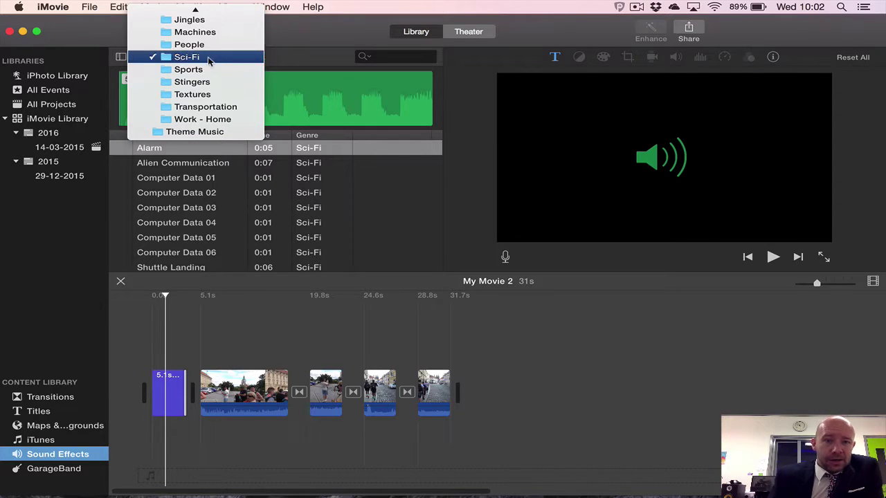
pyautogui.click(187, 238)
pyautogui.click(191, 166)
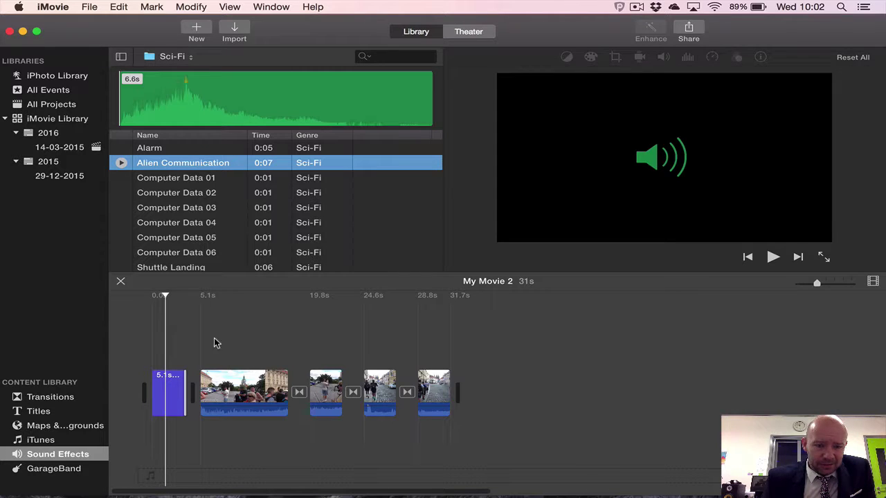
pyautogui.moveTo(214, 343); pyautogui.dragTo(155, 474)
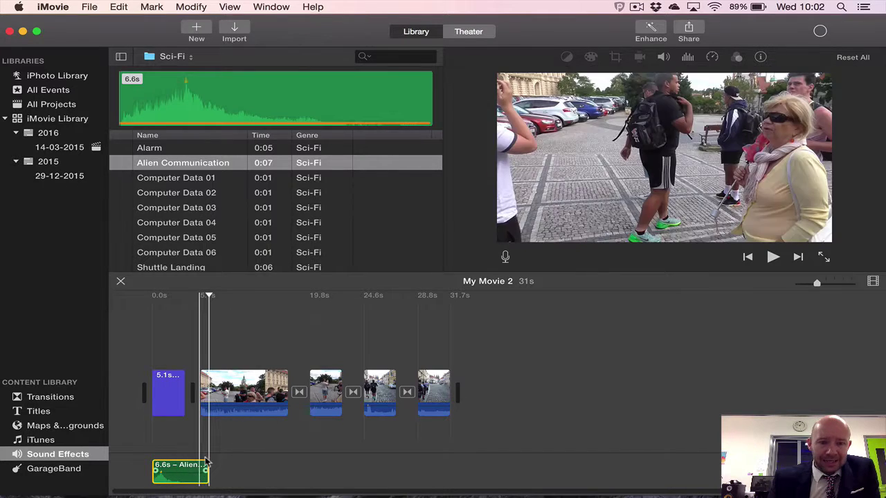
# List the Theme Music tracks and delete the Alien Communication sound effect from the timeline
pyautogui.scroll(-5, 222, 238)
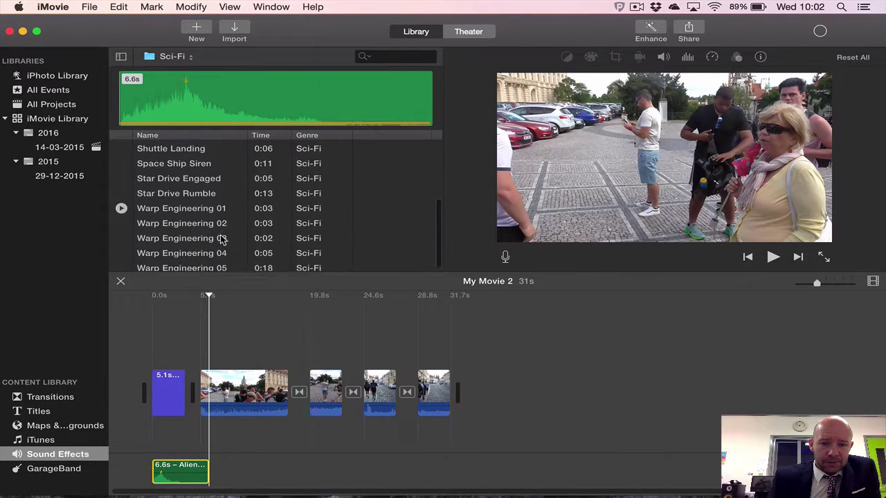
pyautogui.scroll(5, 221, 238)
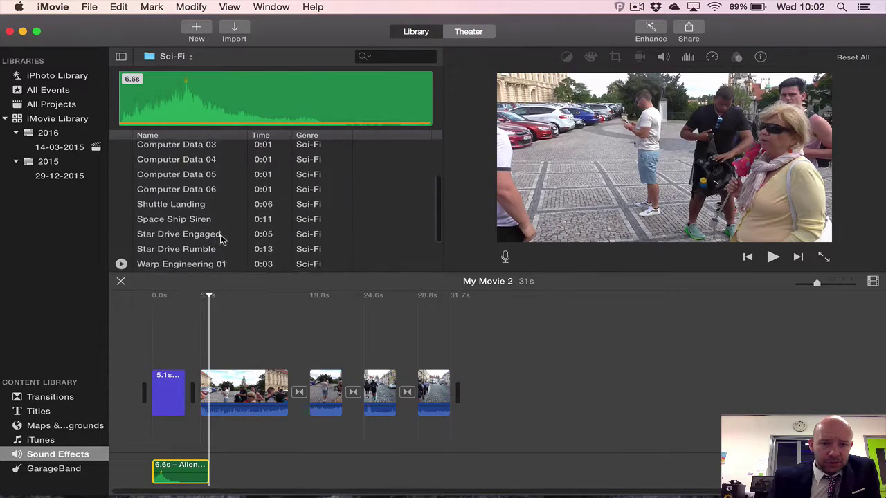
pyautogui.click(189, 58)
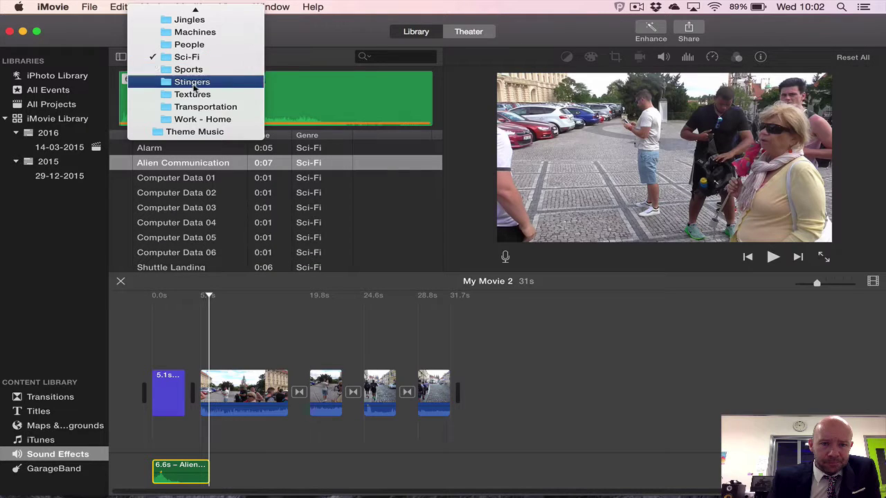
pyautogui.click(197, 131)
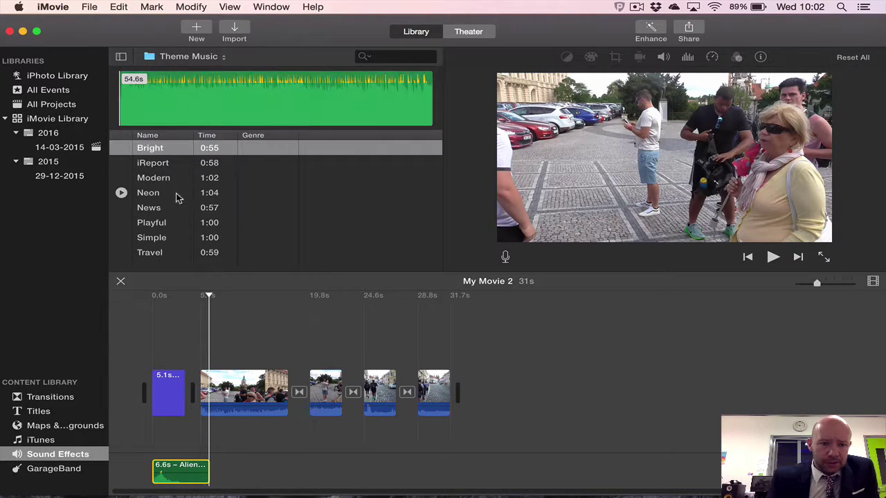
pyautogui.click(168, 393)
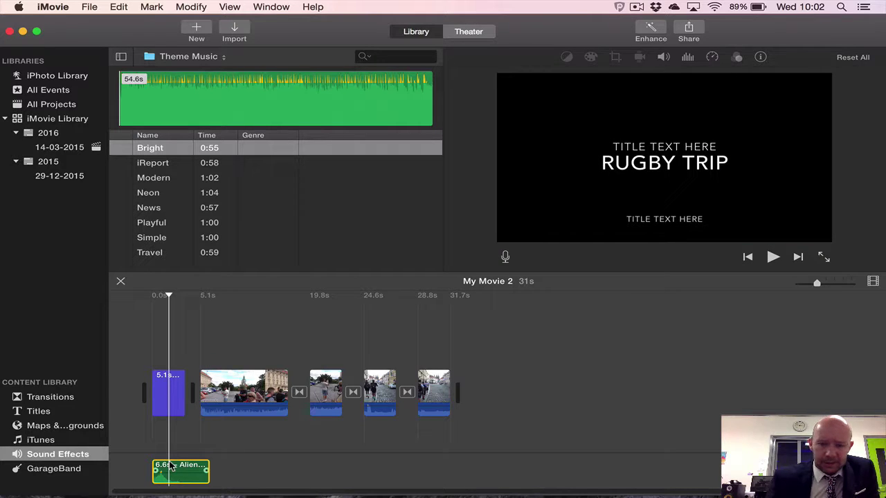
pyautogui.press('Delete')
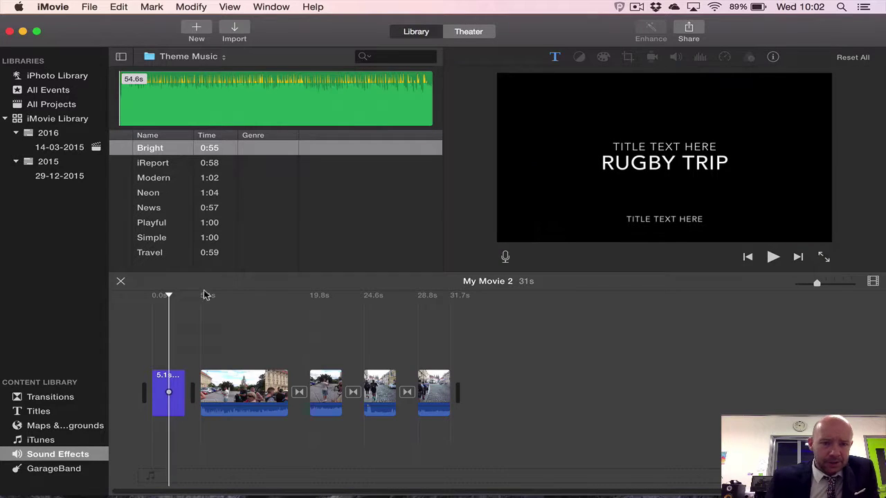
# Add the theme music Neon to the background music track from the start of the movie
pyautogui.click(200, 61)
pyautogui.click(199, 57)
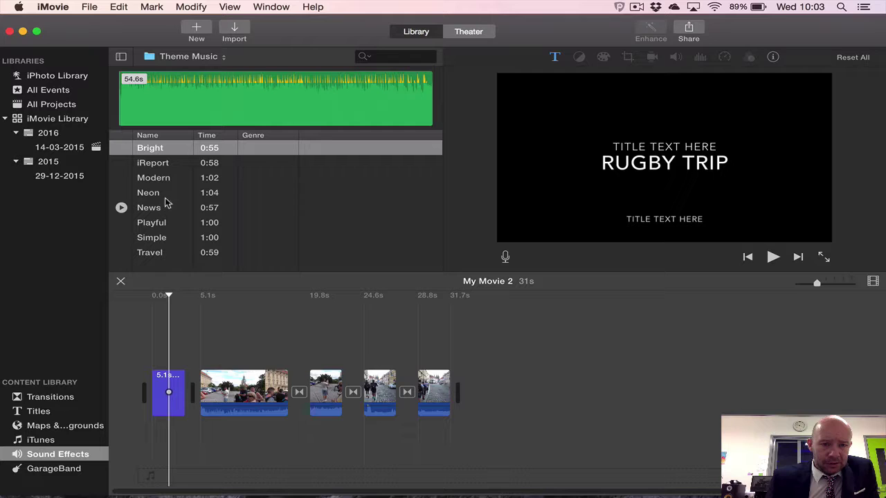
pyautogui.moveTo(148, 192); pyautogui.dragTo(154, 483)
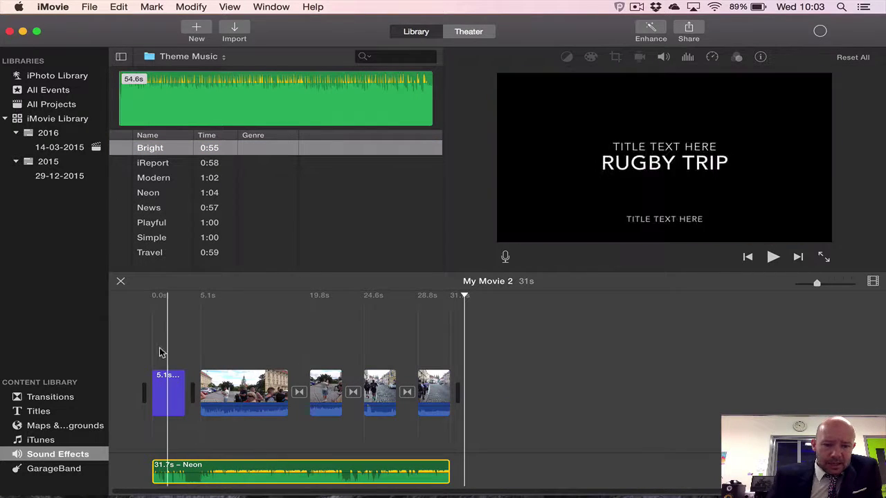
# Play the movie from the opening title into the first video clip to hear the music with the footage
pyautogui.click(155, 350)
pyautogui.press('space')
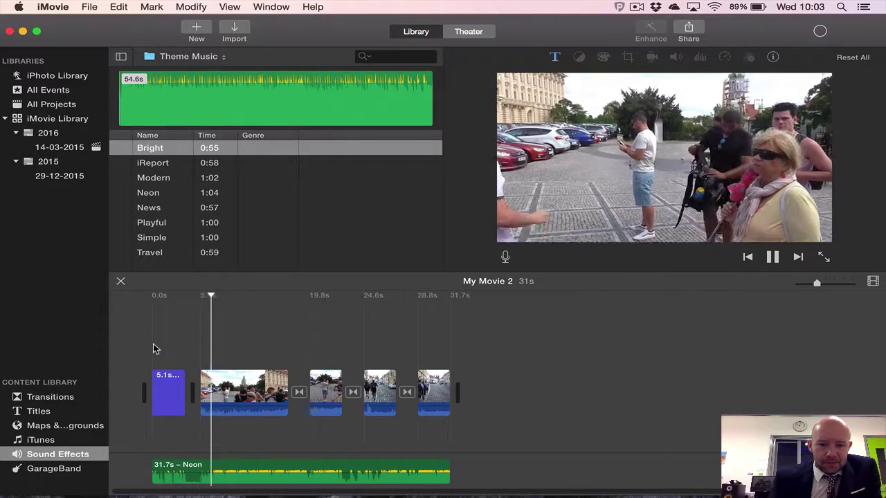
pyautogui.press('space')
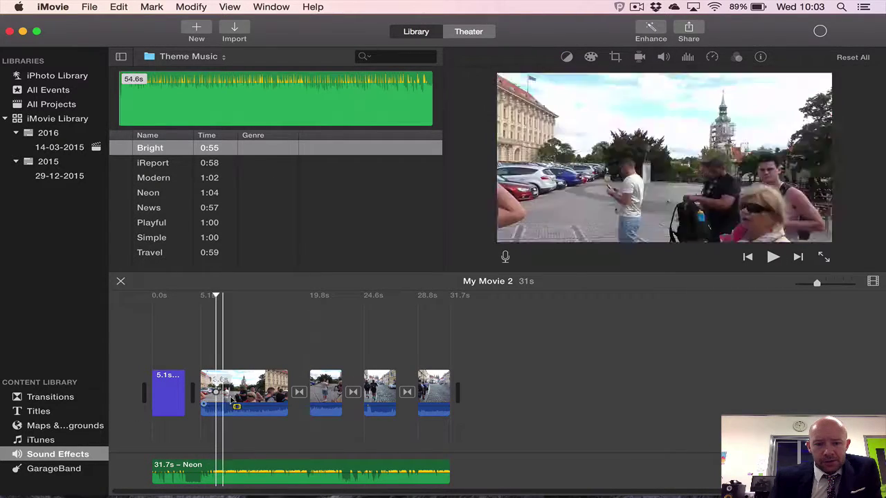
# Set the volume of the first, second and last video clips to 0%
pyautogui.click(233, 400)
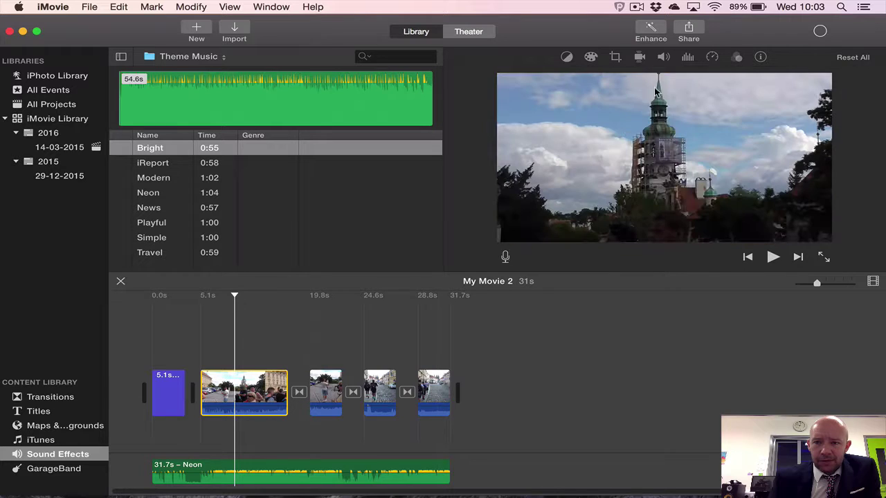
pyautogui.click(665, 57)
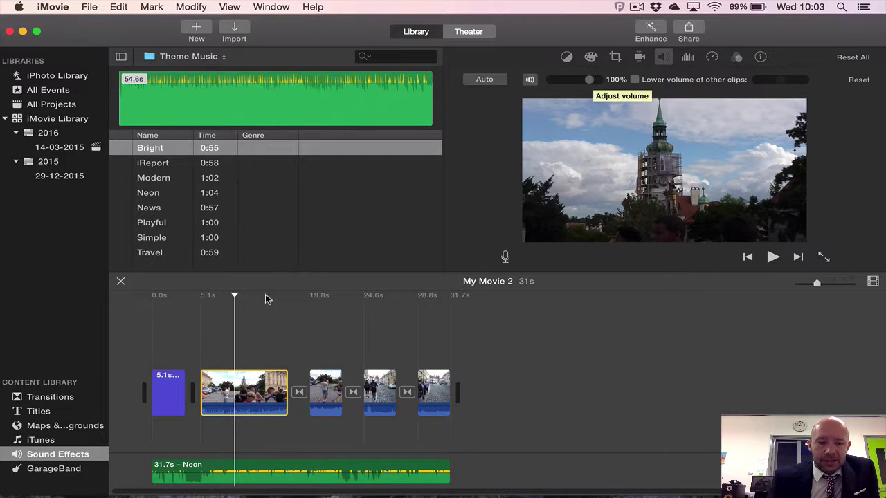
pyautogui.click(260, 397)
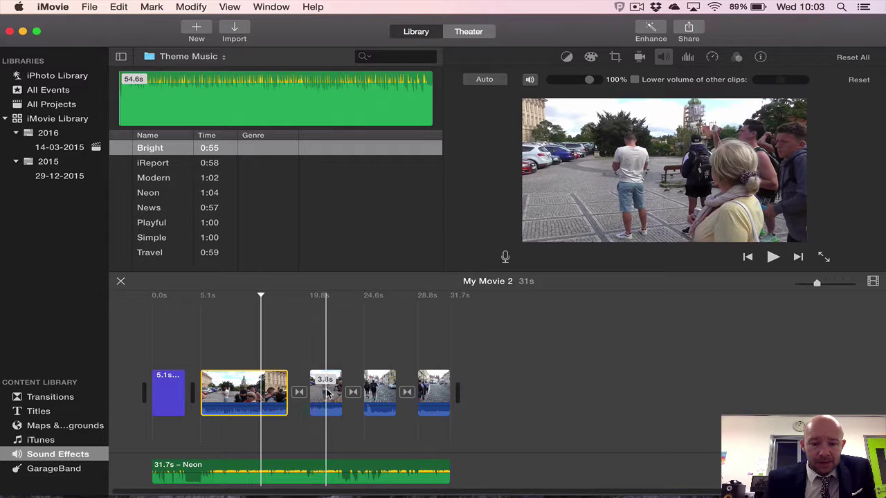
pyautogui.click(327, 393)
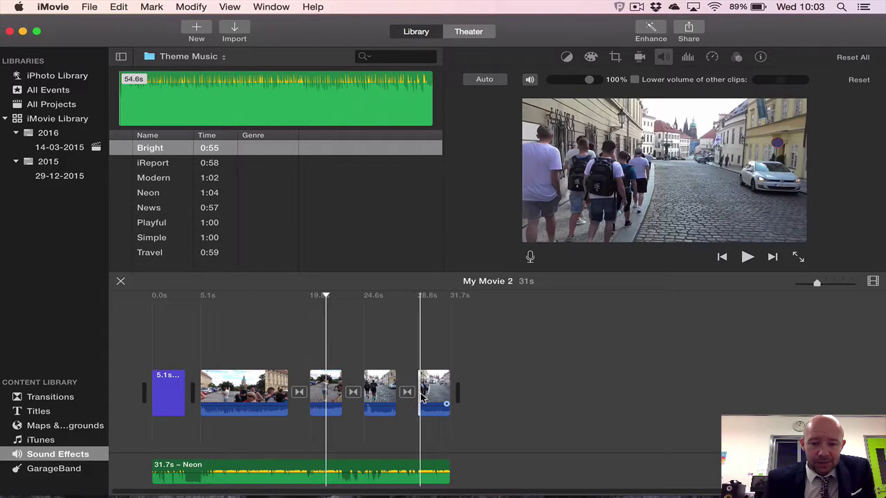
pyautogui.click(424, 396)
pyautogui.keyDown('super'); pyautogui.click(317, 393); pyautogui.keyUp('super')
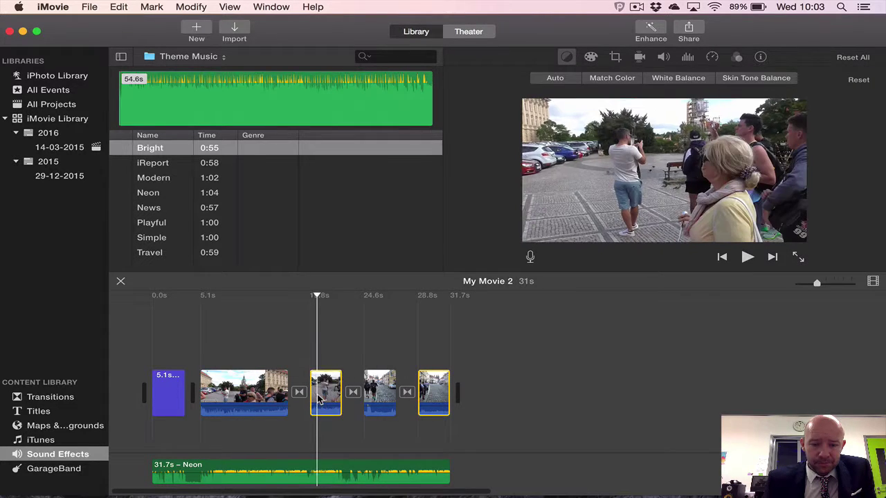
pyautogui.click(259, 391)
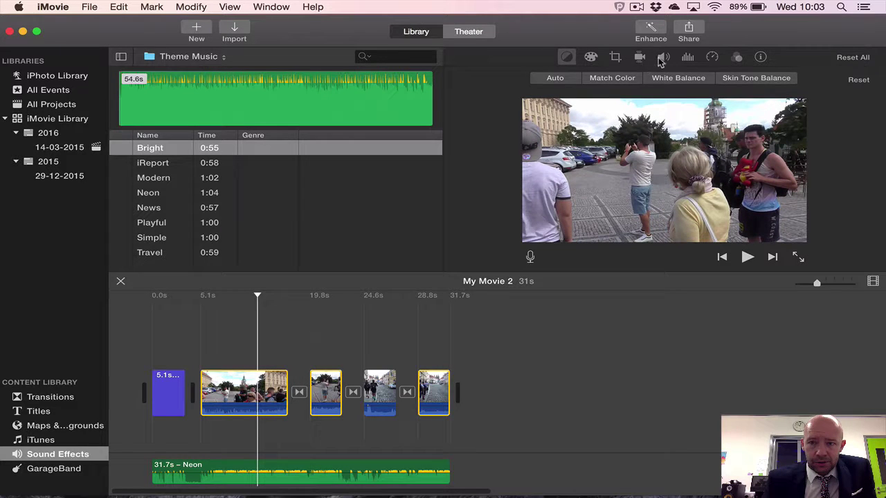
pyautogui.click(662, 59)
pyautogui.moveTo(591, 82); pyautogui.dragTo(537, 79)
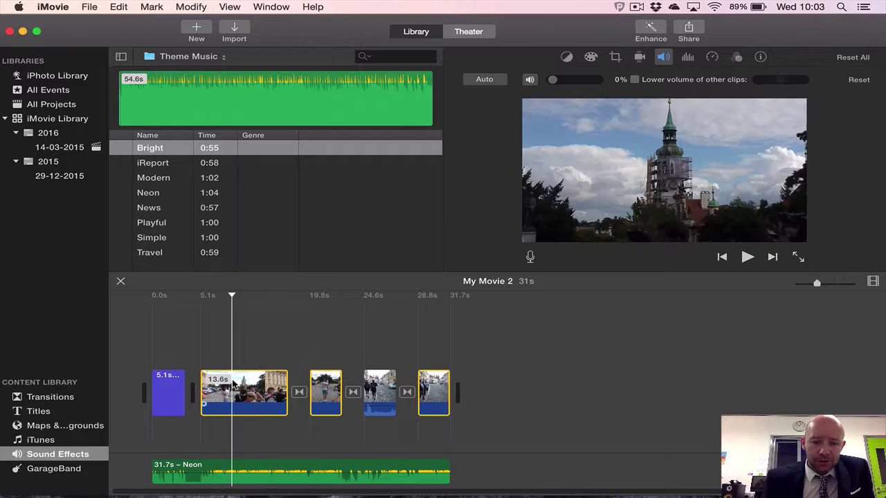
pyautogui.click(257, 357)
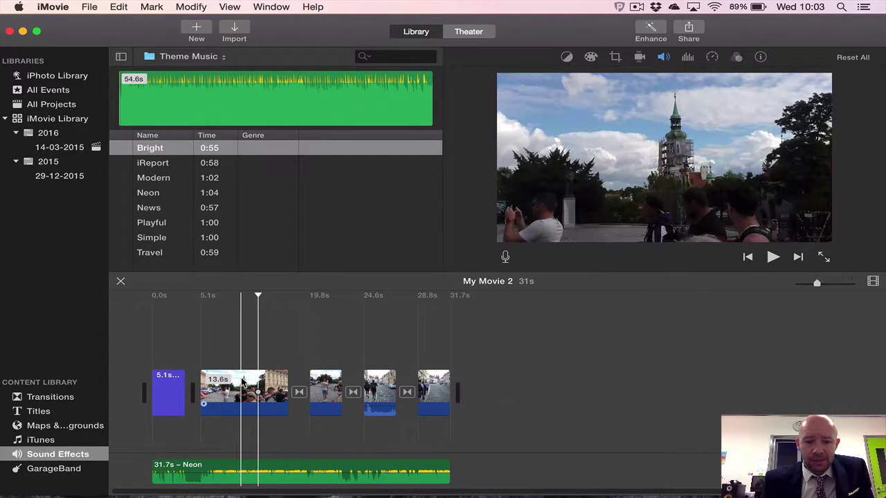
# Lower the volume of all four video clips together to the minimum and play the movie from the start to check the sound
pyautogui.click(241, 382)
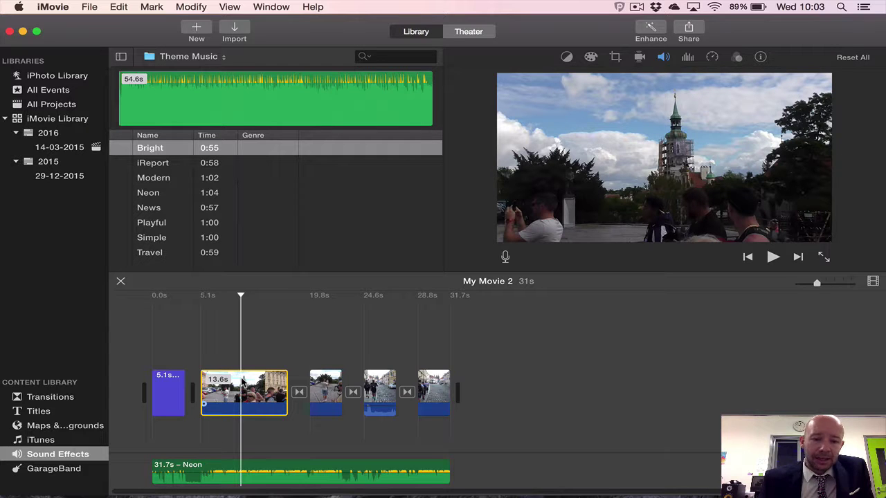
pyautogui.keyDown('shift'); pyautogui.click(431, 392); pyautogui.keyUp('shift')
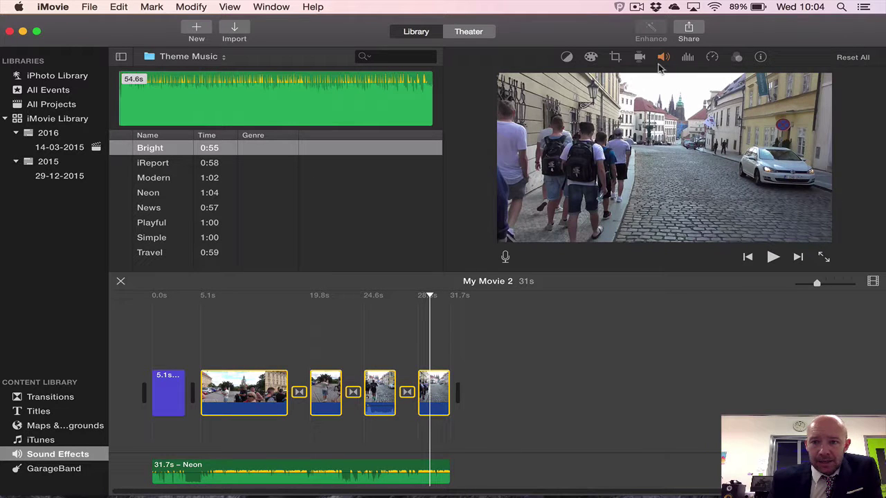
pyautogui.click(663, 58)
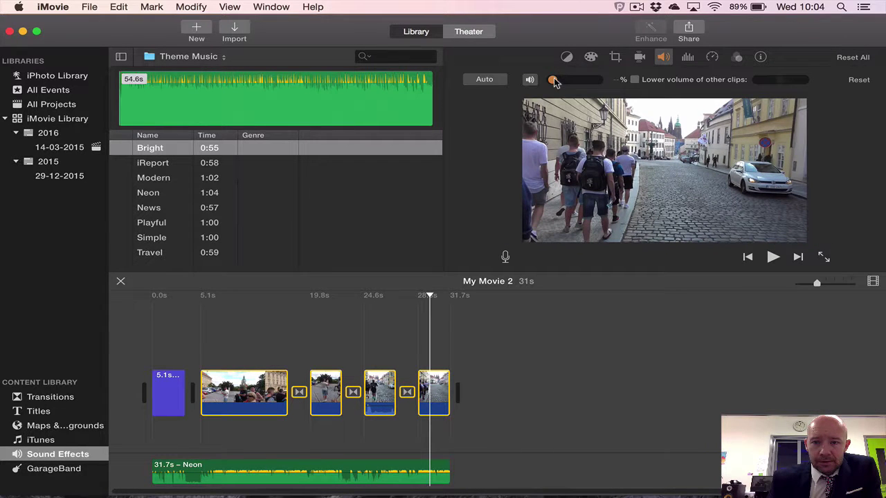
pyautogui.moveTo(554, 80); pyautogui.dragTo(533, 81)
pyautogui.click(333, 316)
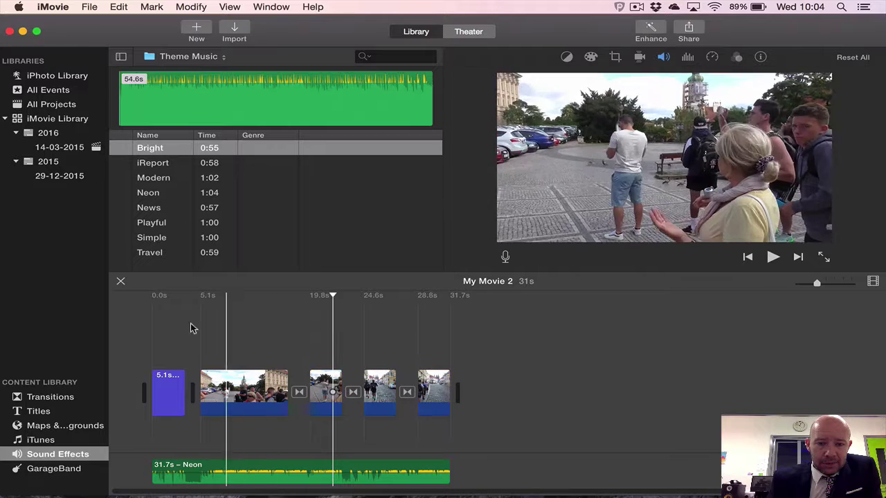
pyautogui.press('\\')
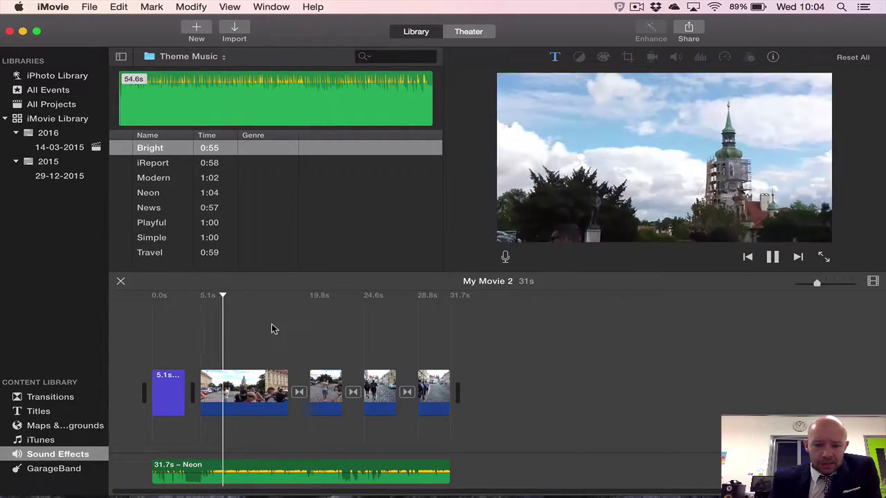
pyautogui.press('space')
# Examine the color balance, Match Color, color correction, stabilization and cropping adjustments for the first video clip
pyautogui.click(250, 391)
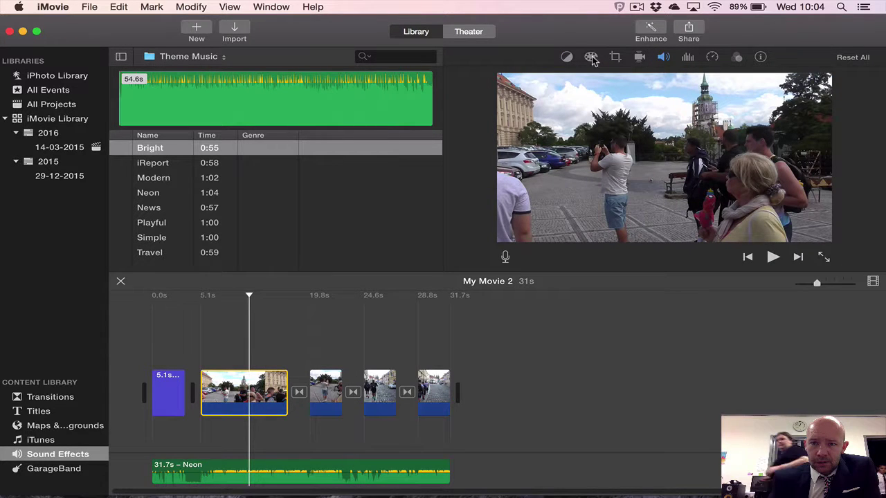
pyautogui.click(569, 56)
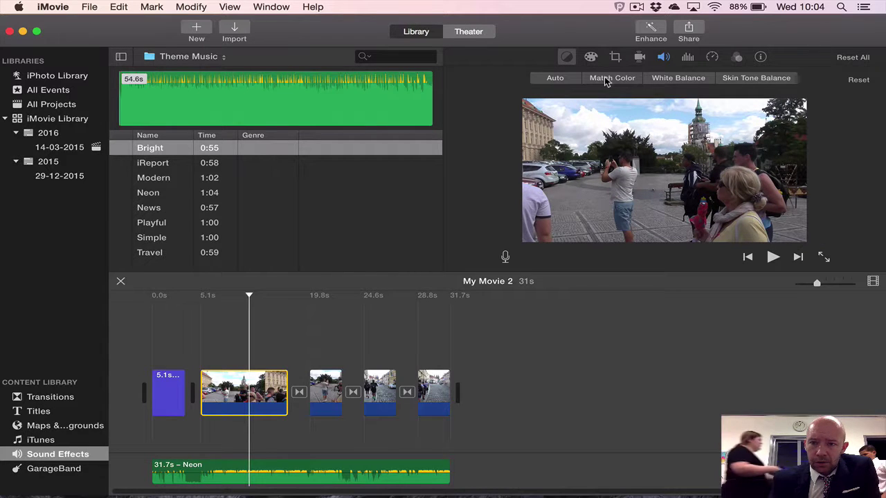
pyautogui.click(605, 77)
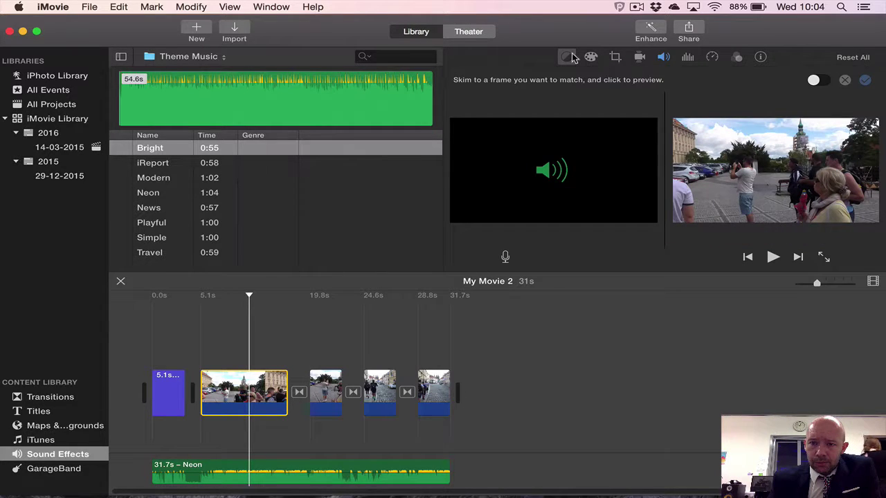
pyautogui.click(570, 57)
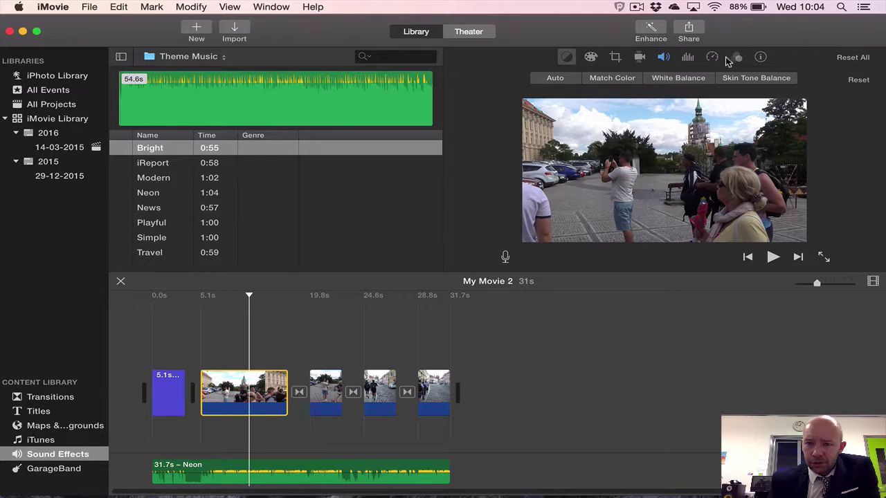
pyautogui.click(591, 57)
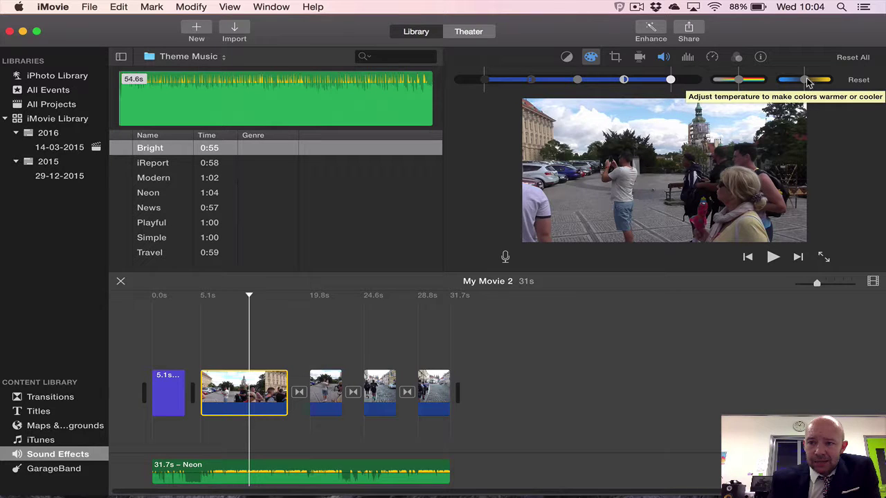
pyautogui.moveTo(804, 80)
pyautogui.mouseDown()
pyautogui.moveTo(830, 86)
pyautogui.moveTo(773, 81)
pyautogui.moveTo(804, 81)
pyautogui.mouseUp()
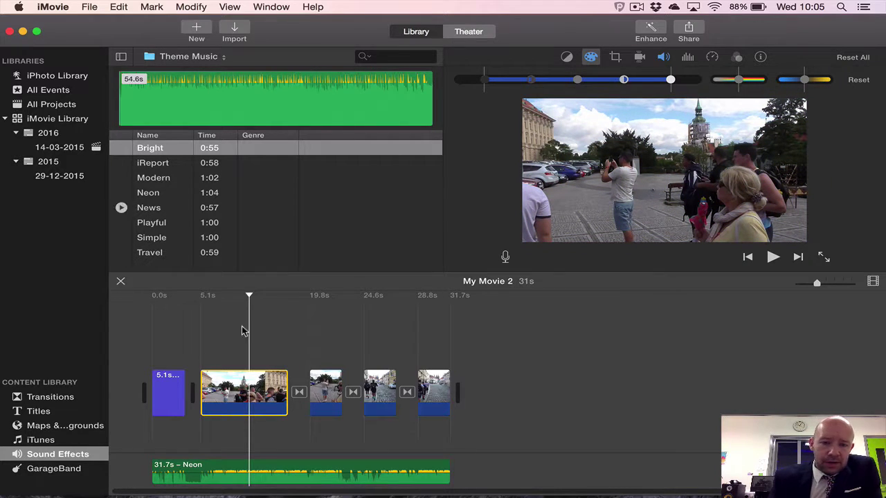
pyautogui.click(269, 359)
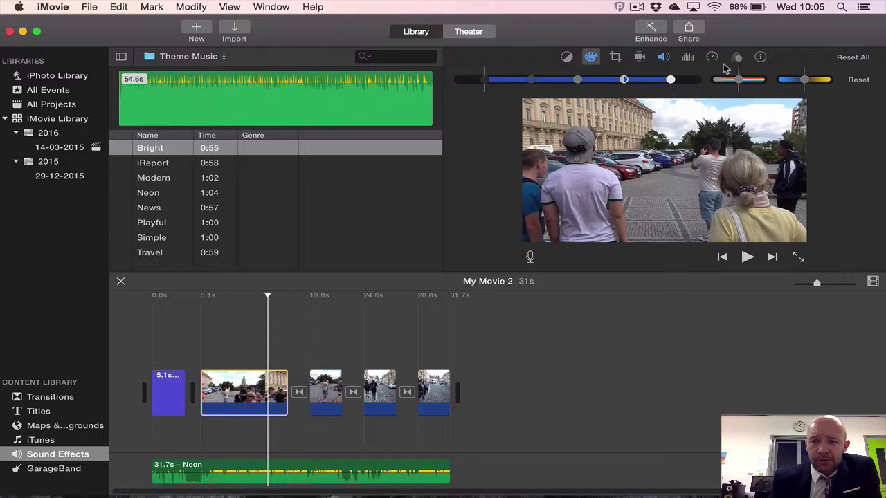
pyautogui.click(639, 58)
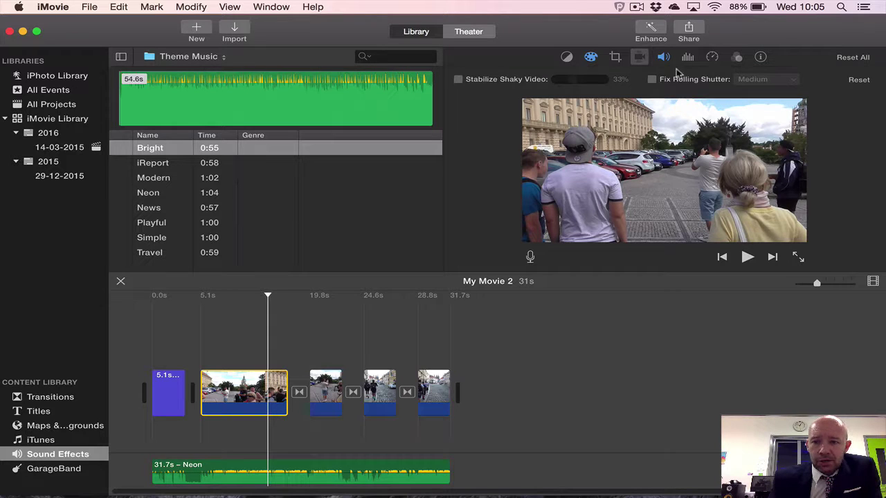
pyautogui.click(622, 59)
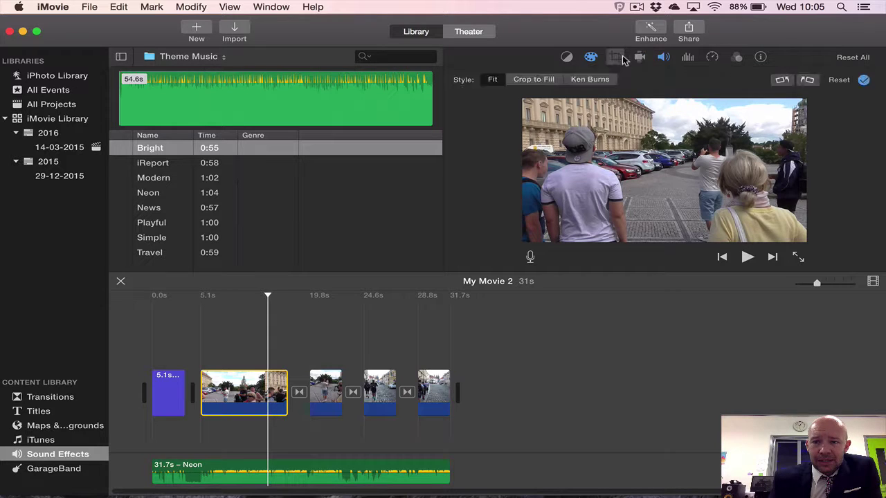
# Set the second video clip to a custom speed of 10% and play part of it to check the slow motion
pyautogui.click(711, 61)
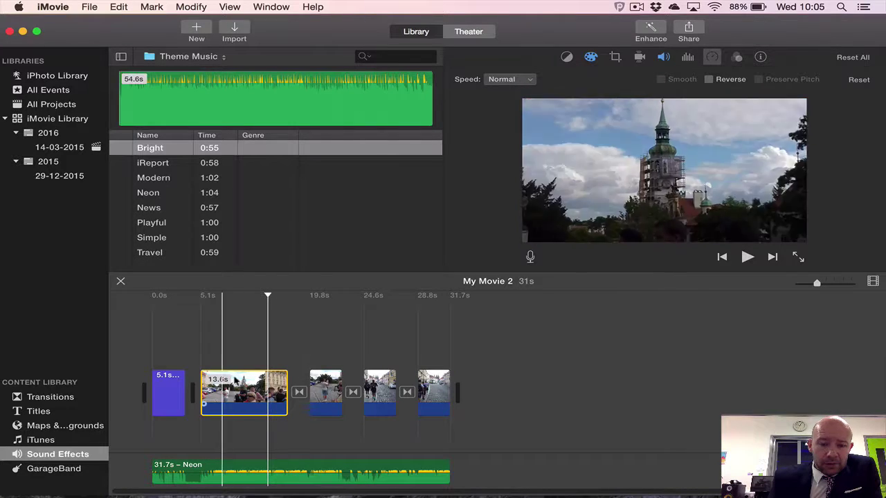
pyautogui.click(323, 379)
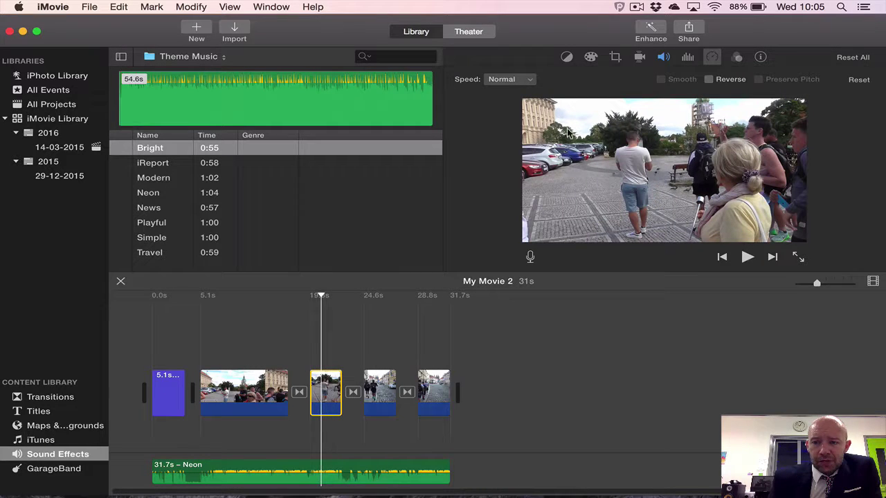
pyautogui.click(531, 80)
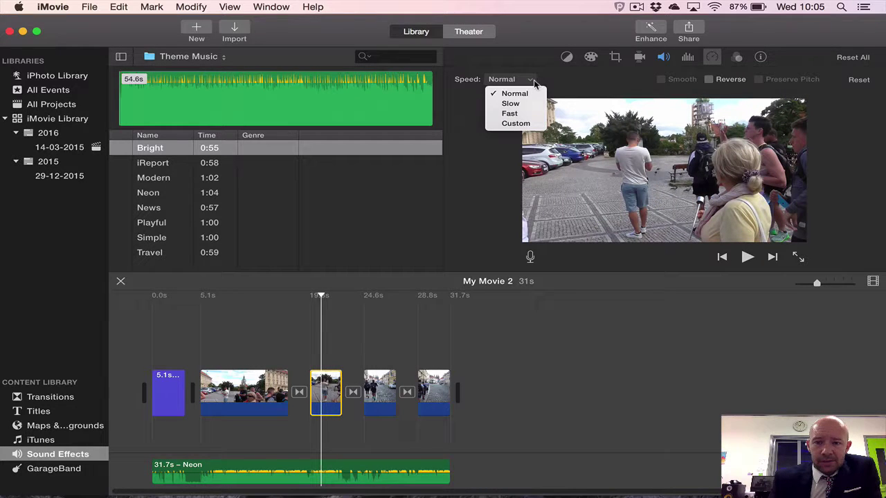
pyautogui.click(521, 124)
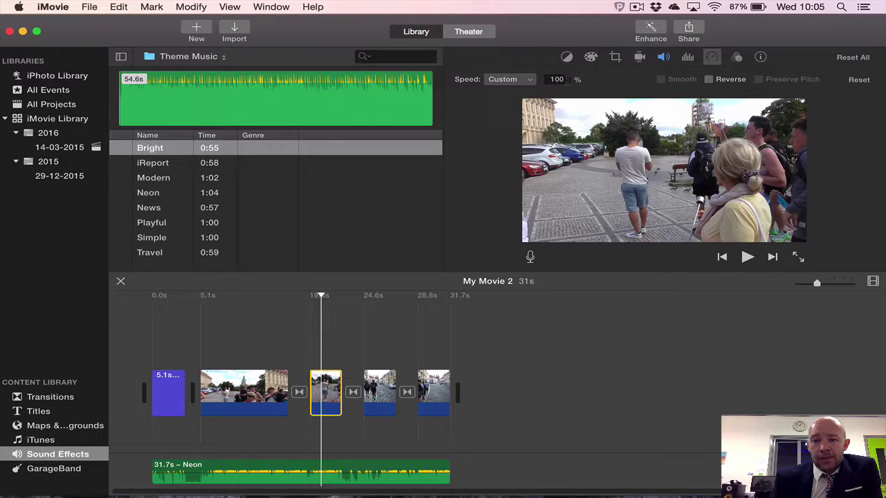
pyautogui.click(566, 79)
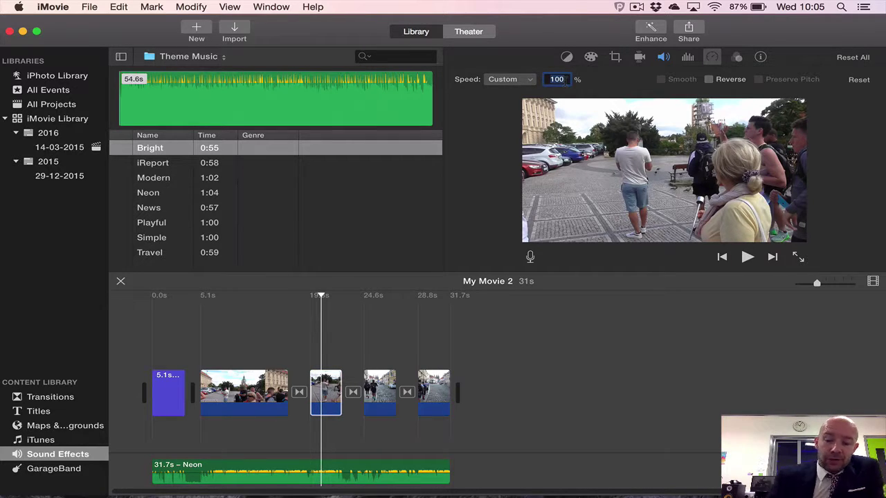
pyautogui.write('10')
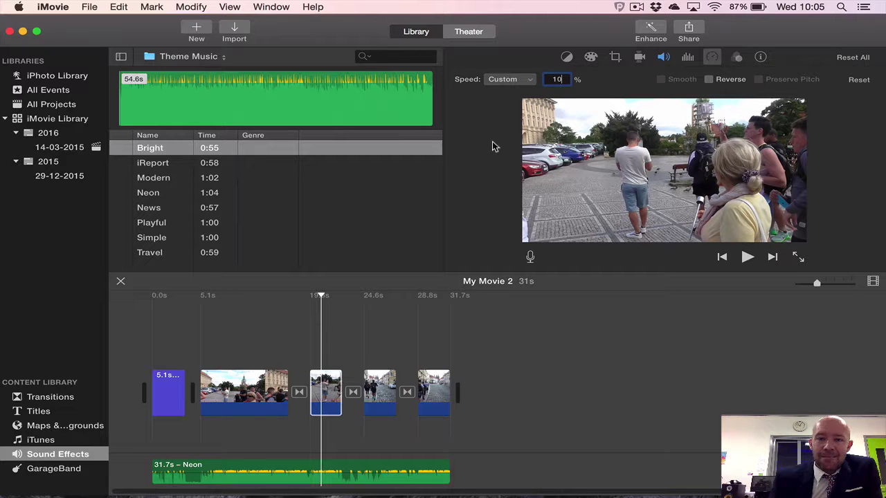
pyautogui.press('Return')
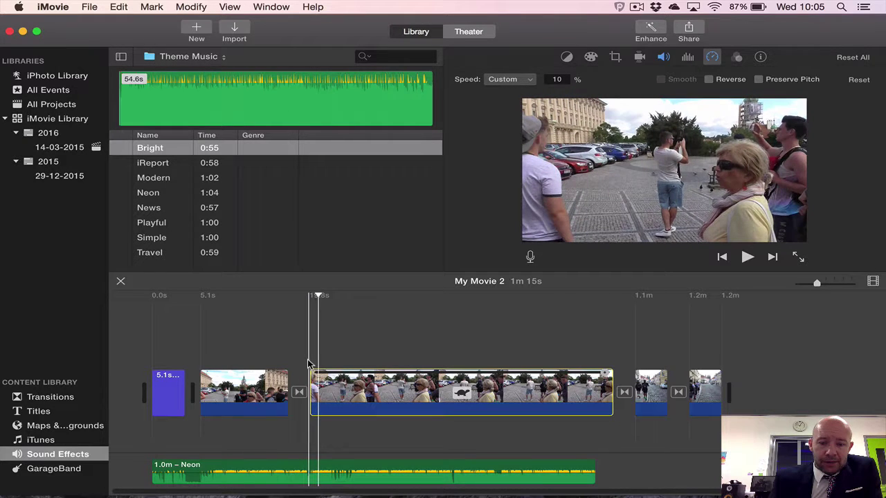
pyautogui.press('space')
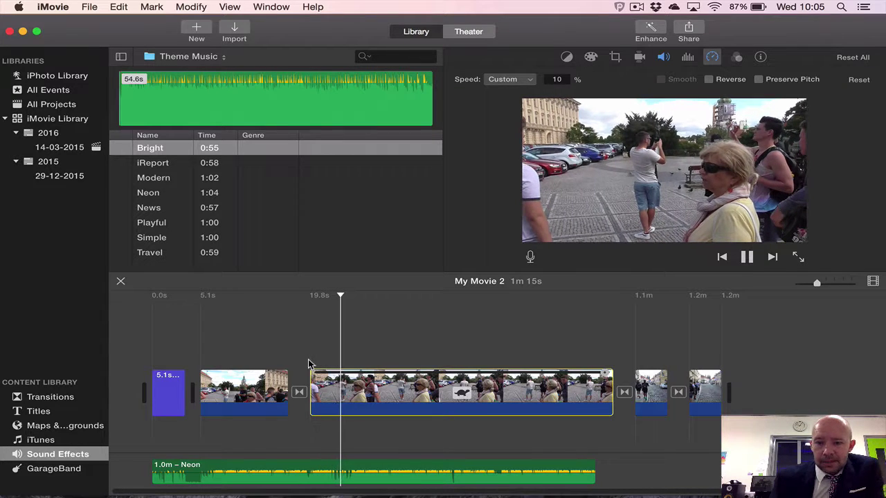
pyautogui.press('space')
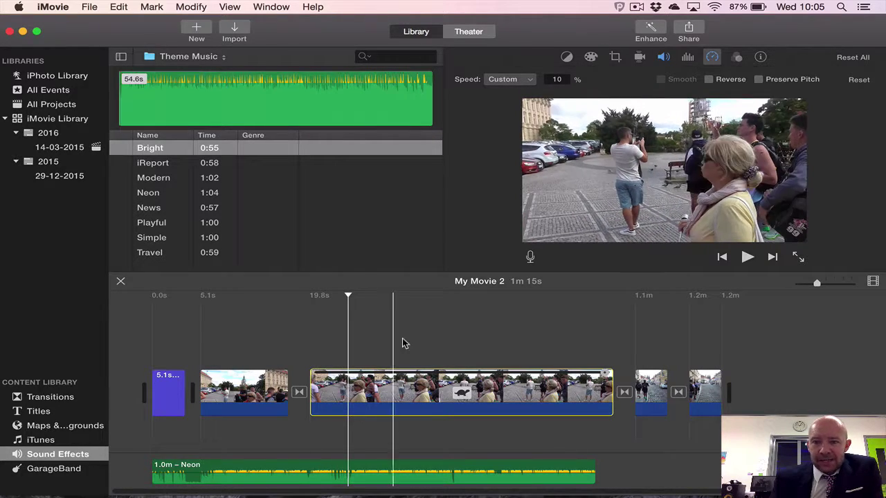
# Set the second video clip's custom speed to 75% and play it to check the motion
pyautogui.click(562, 79)
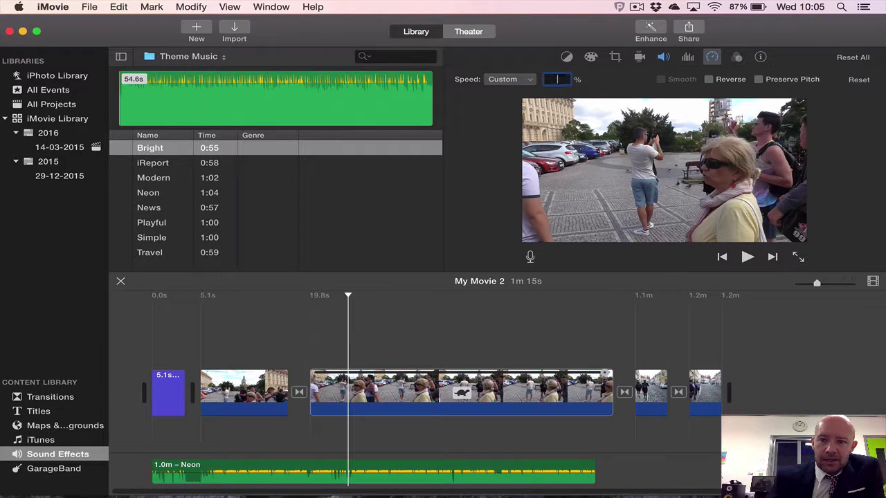
pyautogui.write('75')
pyautogui.press('Return')
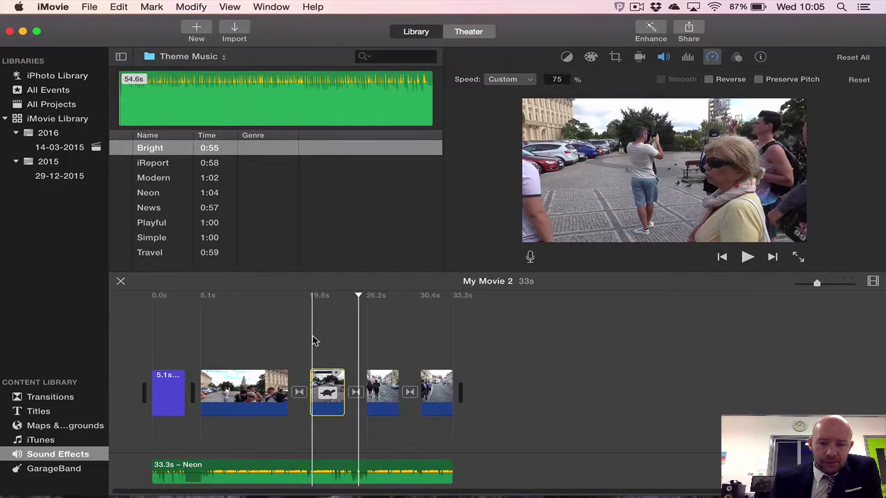
pyautogui.press('space')
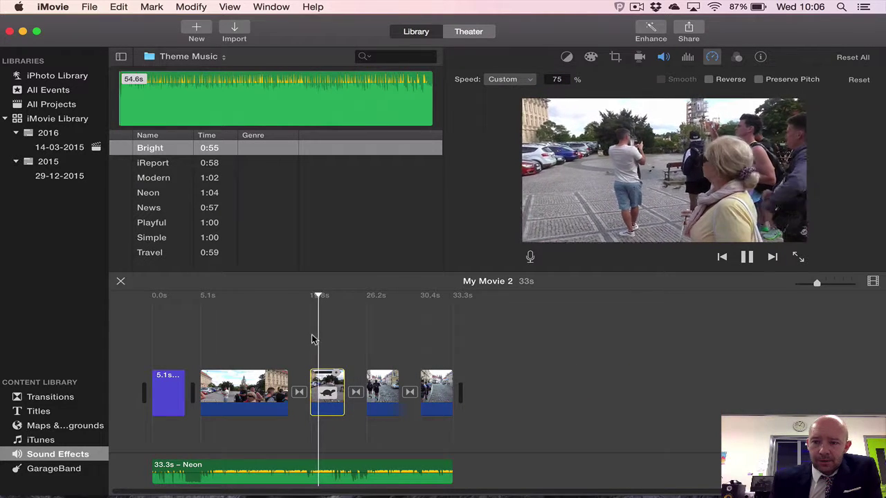
pyautogui.press('space')
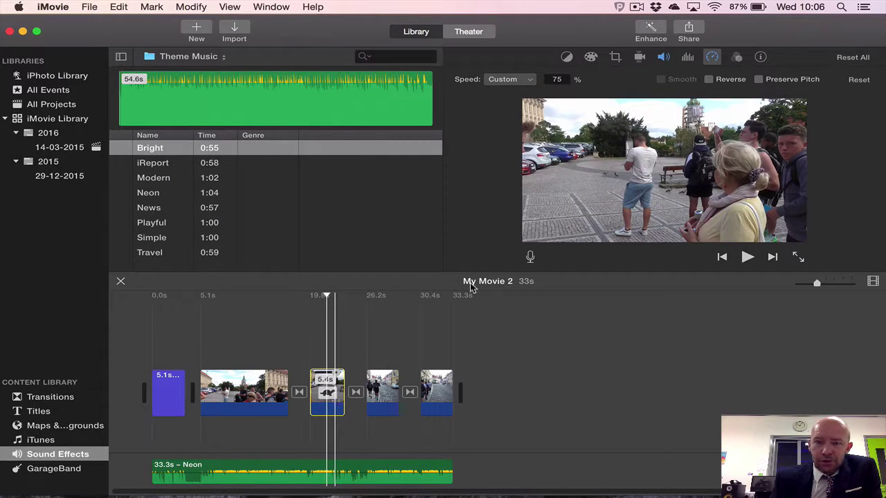
# Return the second video clip's speed to Normal and deselect the clip
pyautogui.click(530, 79)
pyautogui.click(524, 95)
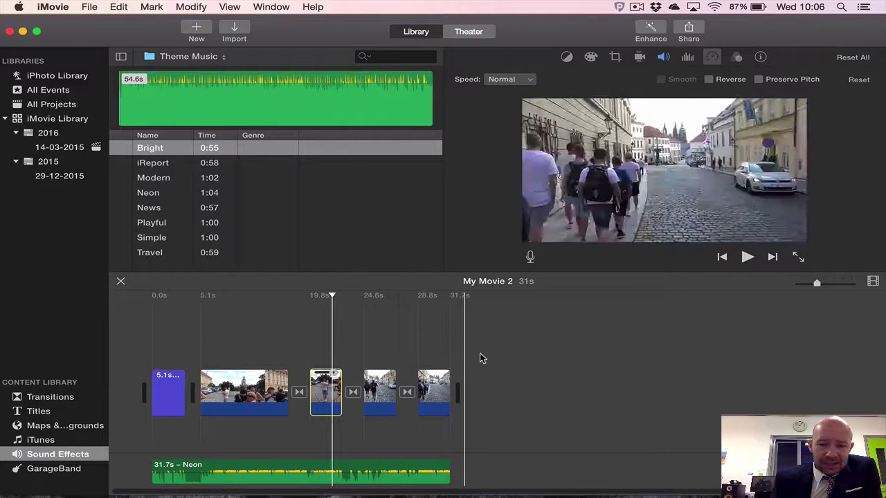
pyautogui.click(398, 346)
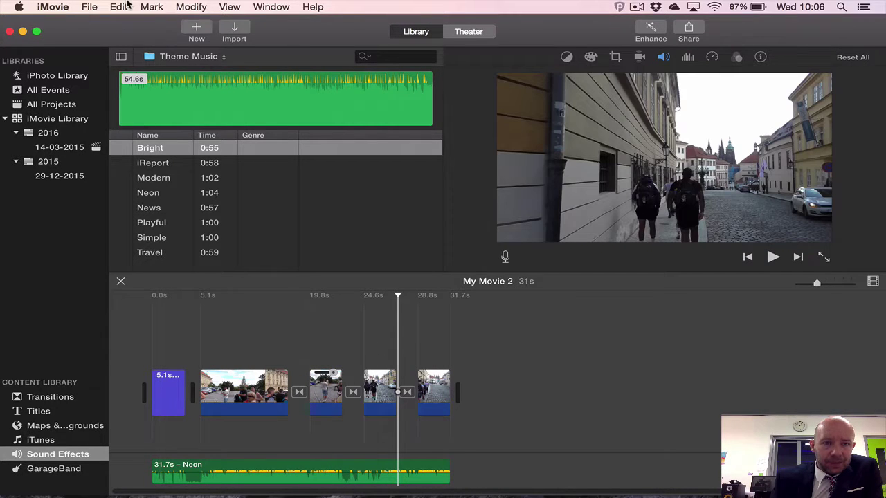
# Examine the destinations available for sharing the finished movie, including YouTube, Vimeo and File, and leave without exporting
pyautogui.click(121, 7)
pyautogui.moveTo(95, 4)
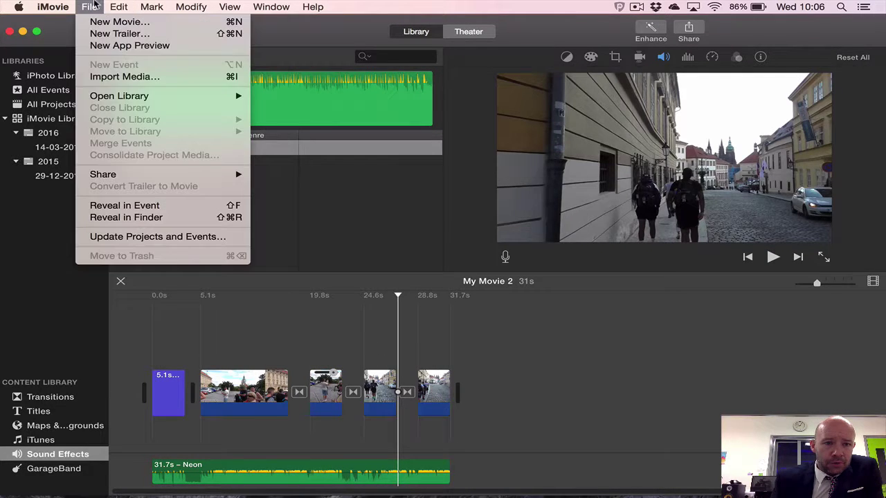
pyautogui.moveTo(110, 173)
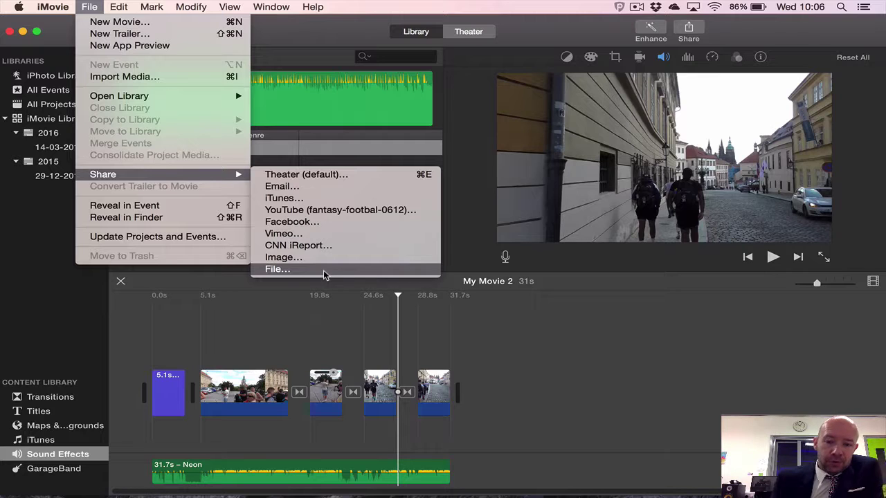
pyautogui.click(322, 353)
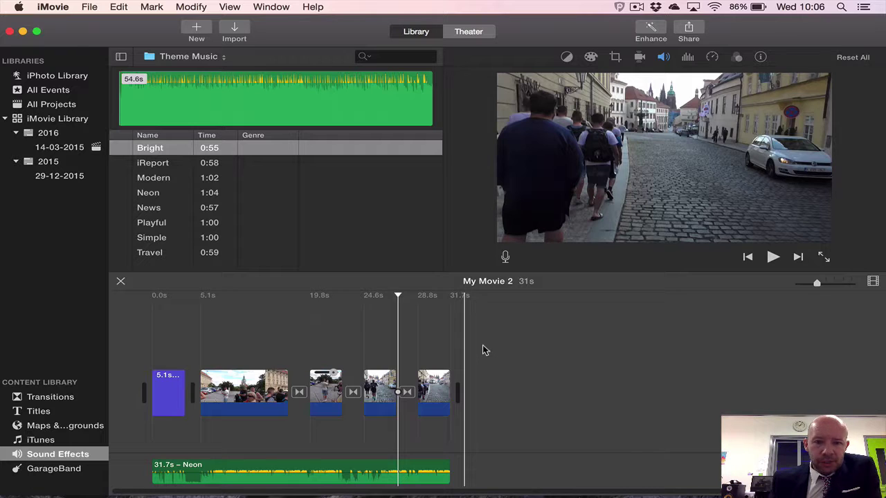
pyautogui.click(637, 7)
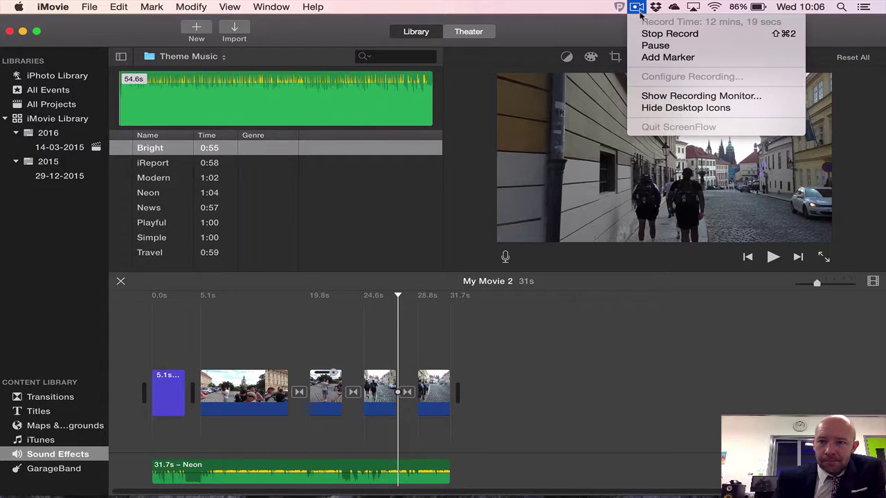